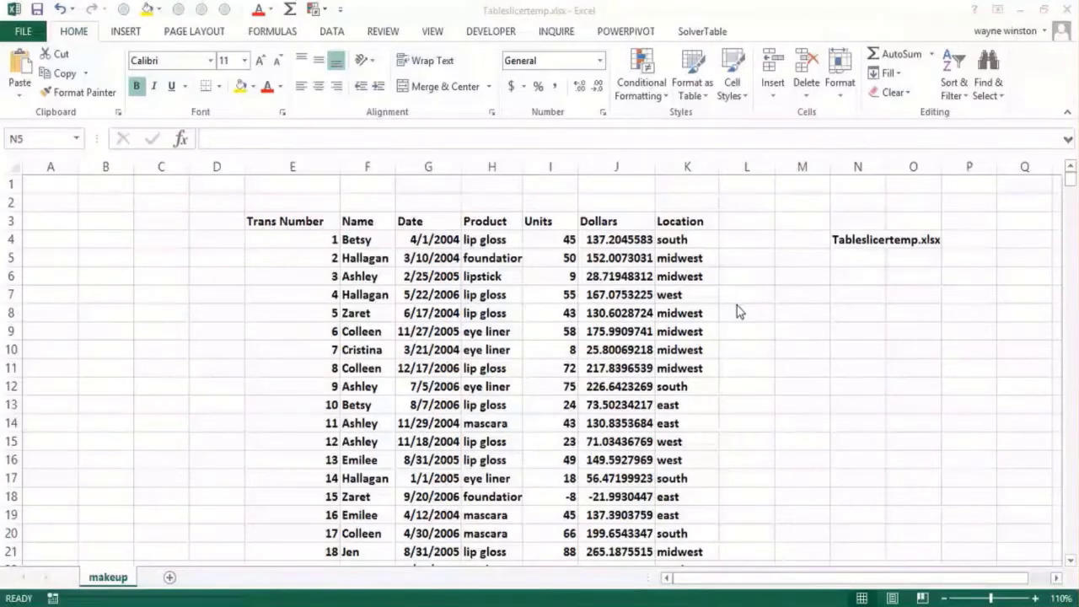
# Step: Format all the values in the Dollars column as Currency with two decimal places and the $ symbol
pyautogui.click(801, 279)
pyautogui.click(841, 271)
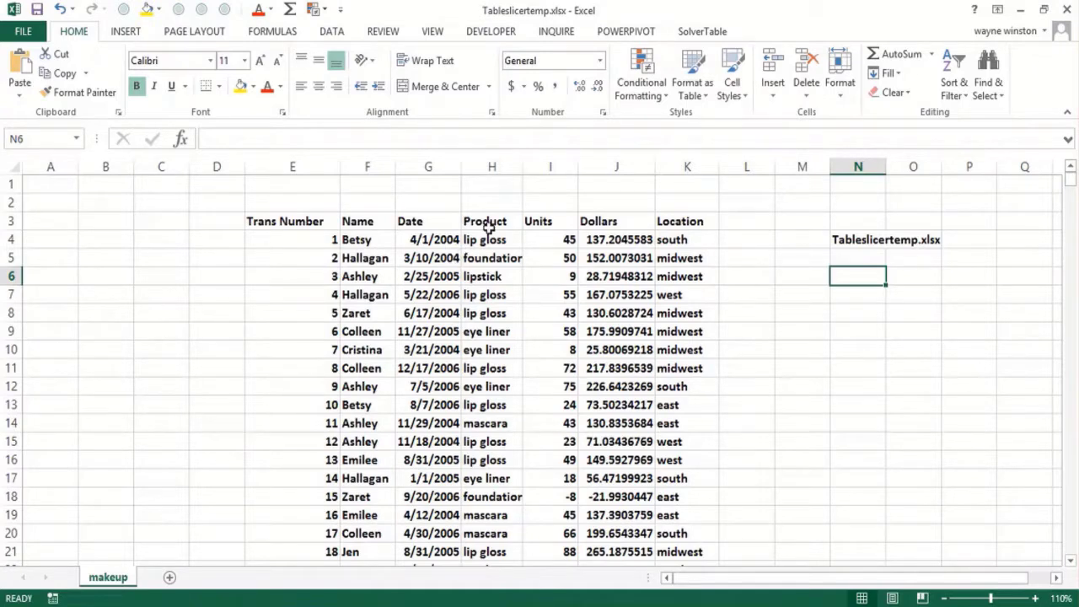
pyautogui.click(619, 240)
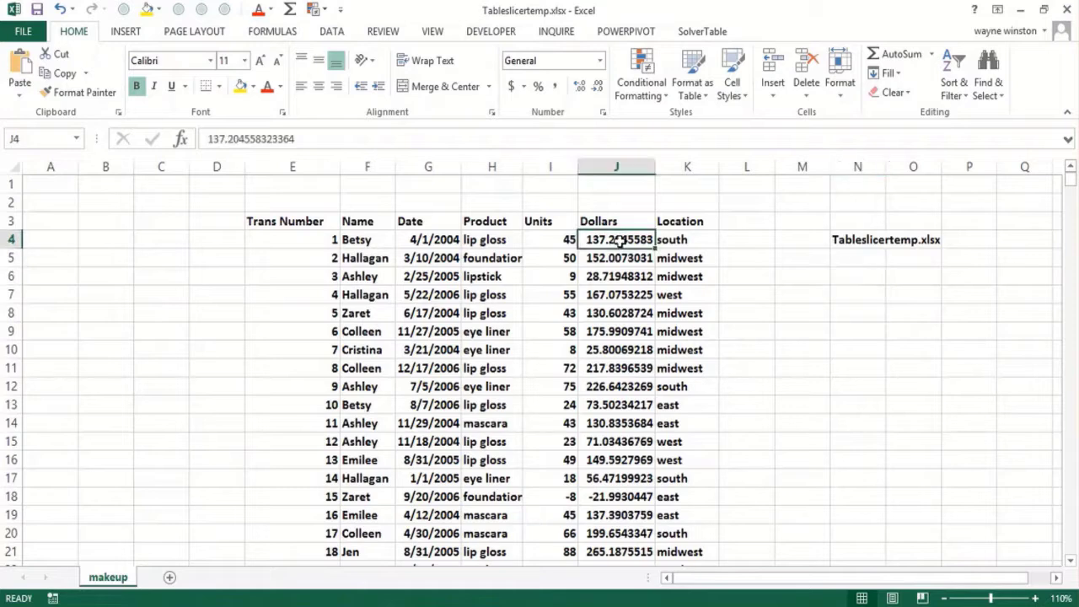
pyautogui.hotkey('ctrl', 'shift', 'Down')
pyautogui.hotkey('ctrl', 'BackSpace')
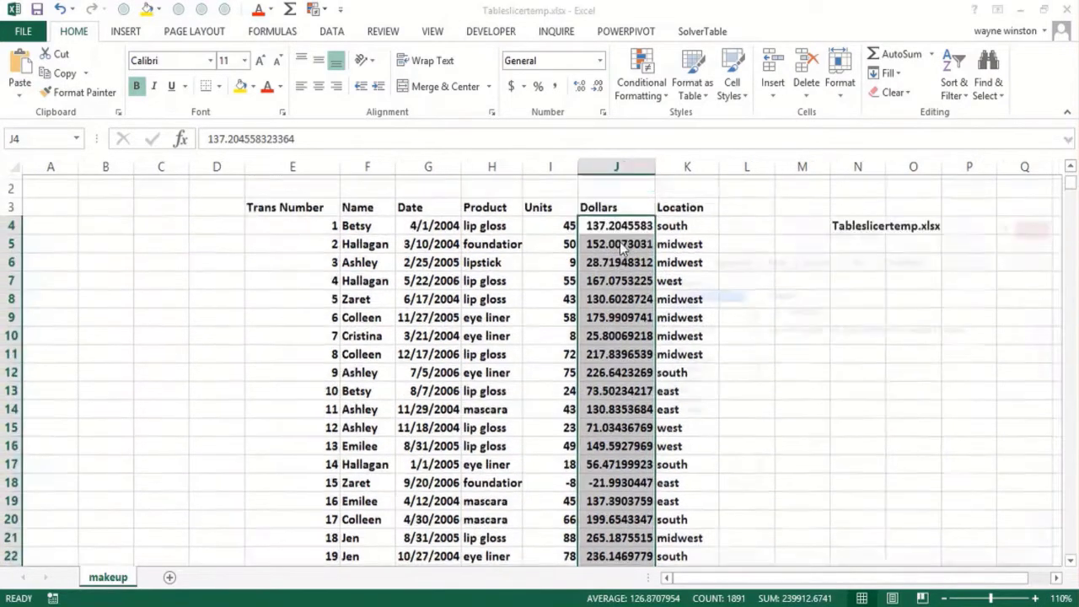
pyautogui.hotkey('ctrl', '1')
pyautogui.click(675, 318)
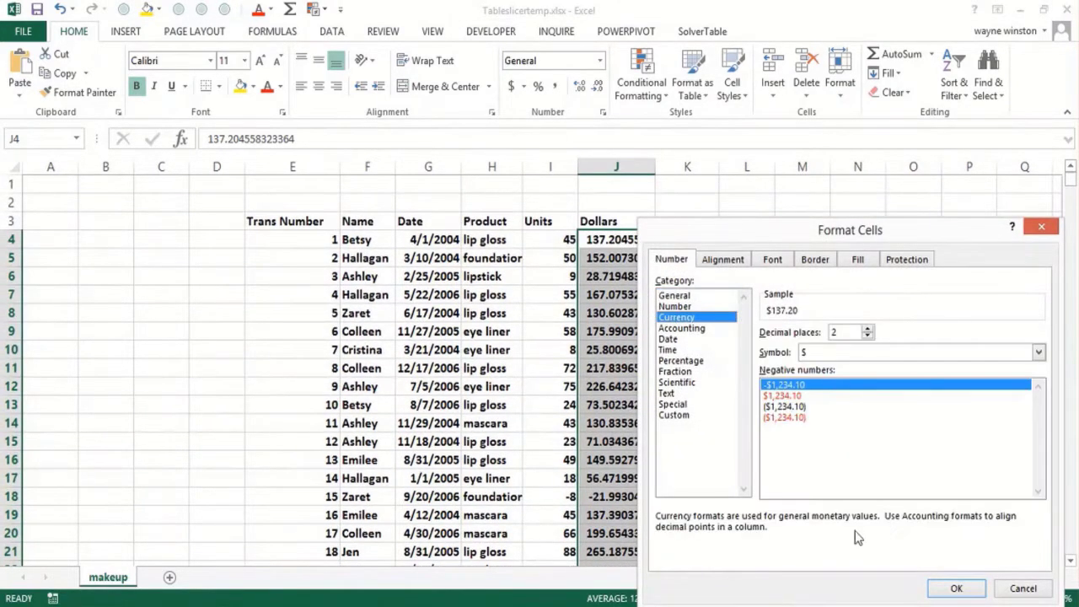
pyautogui.click(956, 587)
pyautogui.click(801, 334)
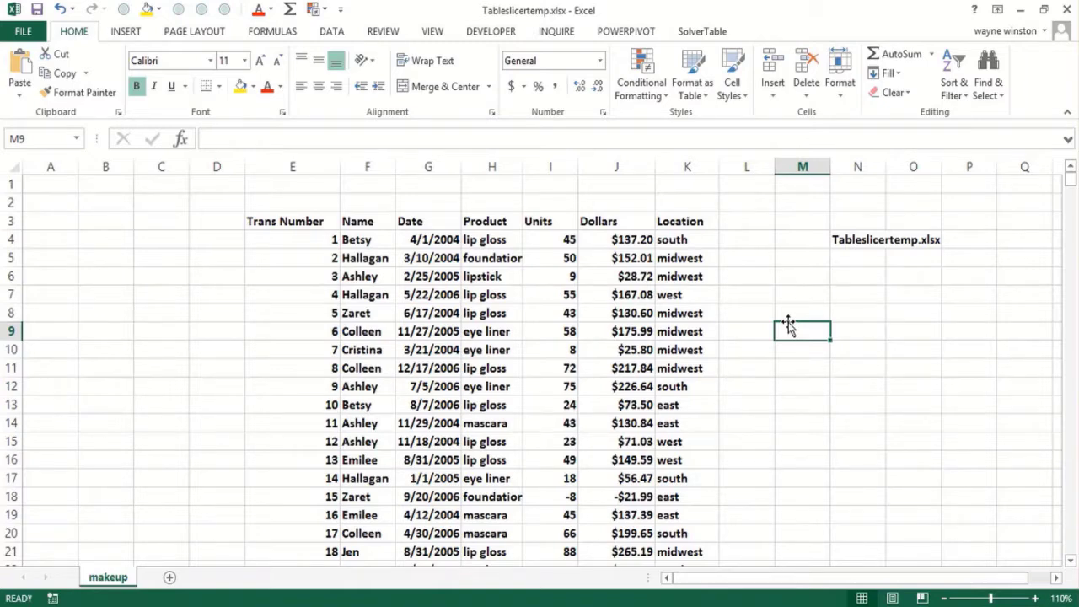
# Step: Enter the note "Table slicers only work for Excel 2013" in cell N6
pyautogui.click(846, 282)
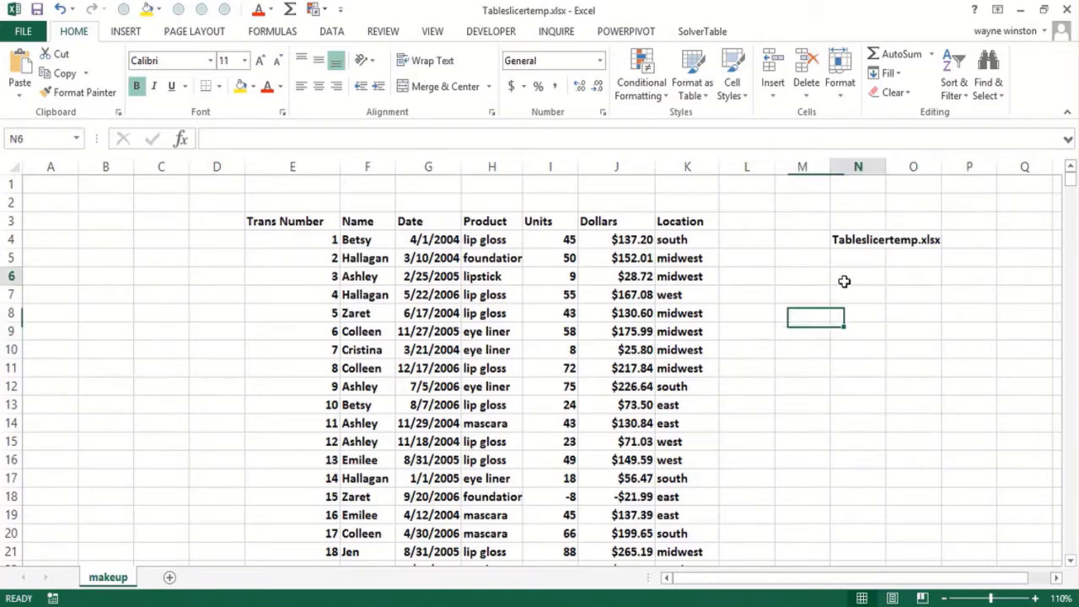
pyautogui.write('Tabl')
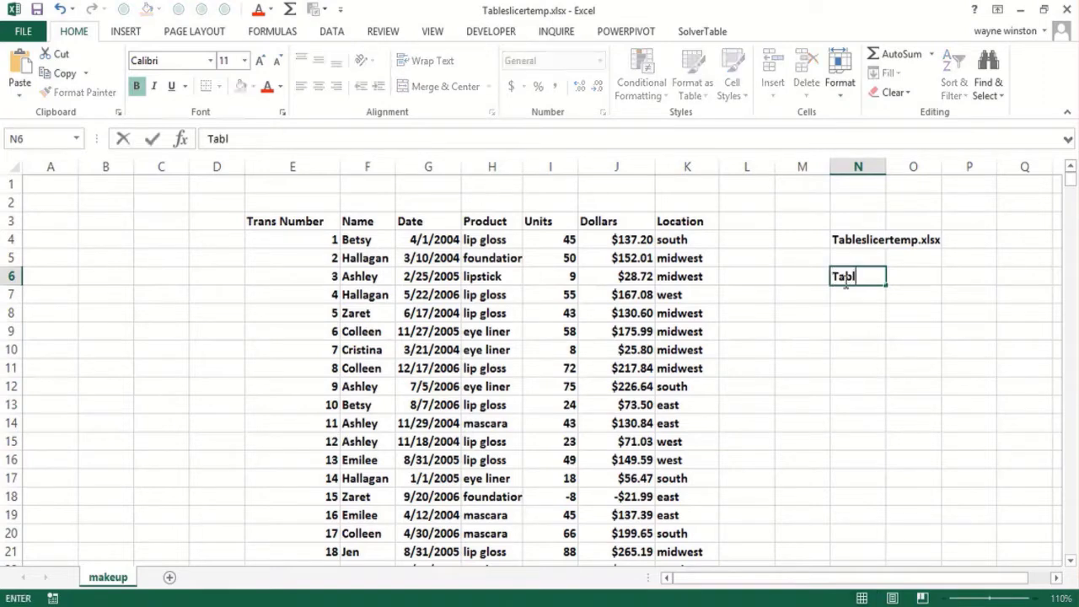
pyautogui.write('e slicers ')
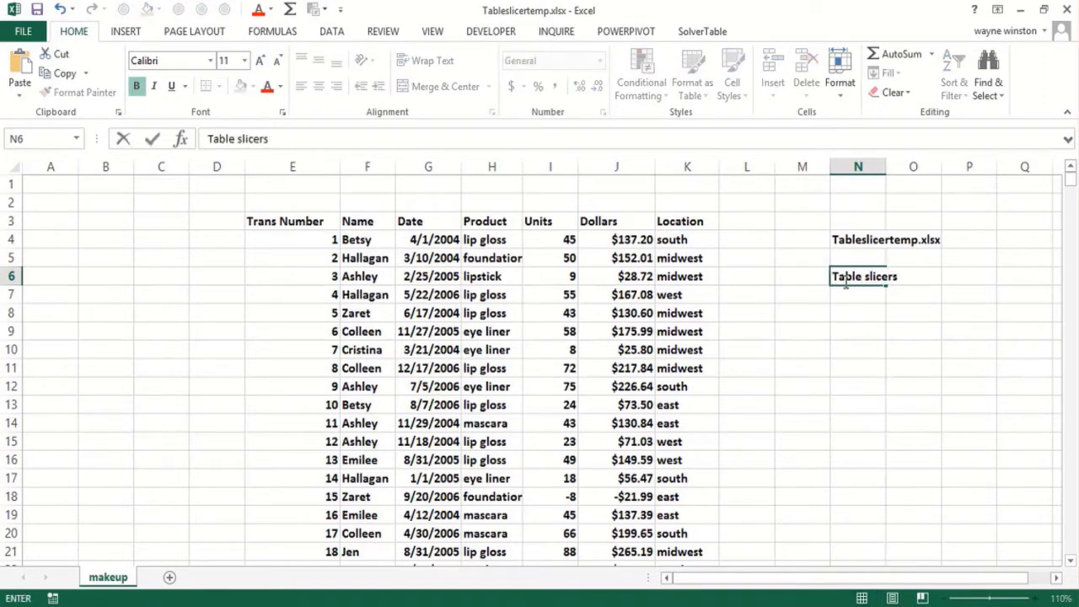
pyautogui.write('only work for ')
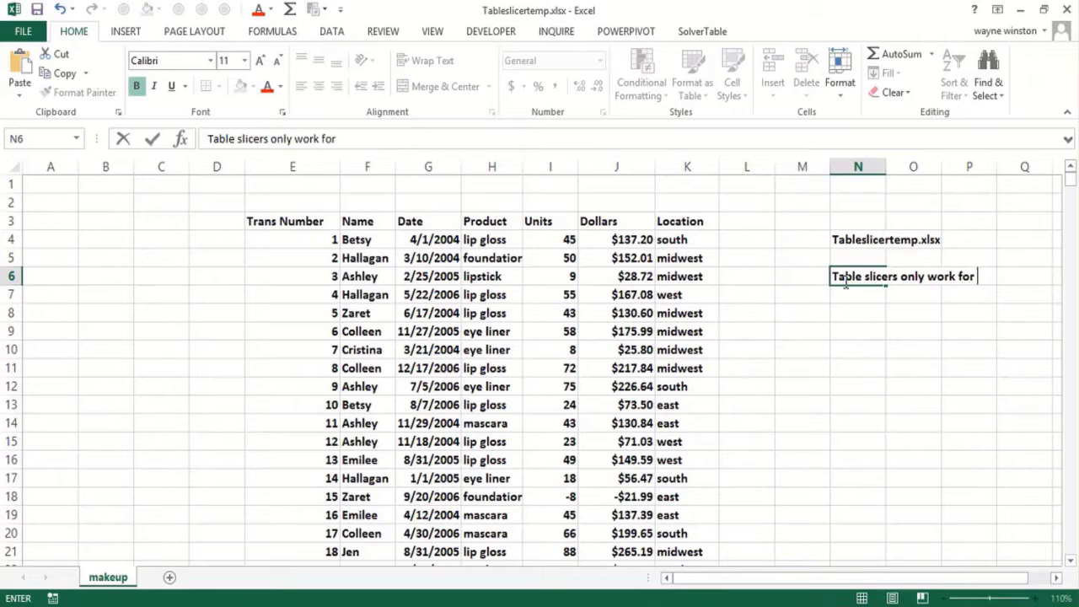
pyautogui.write('Excel 201')
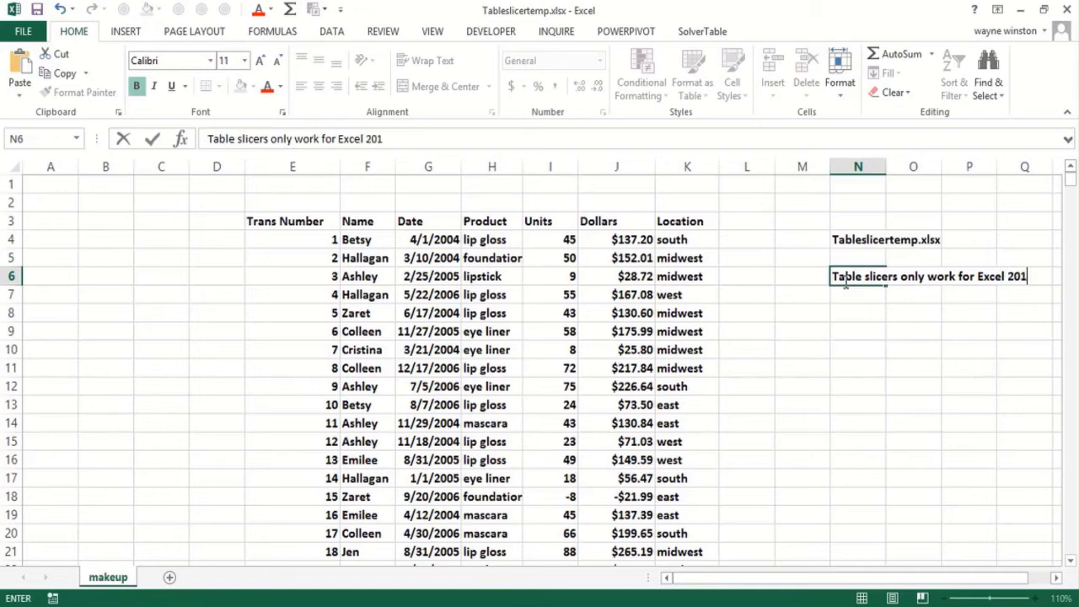
pyautogui.write('3')
pyautogui.press('Return')
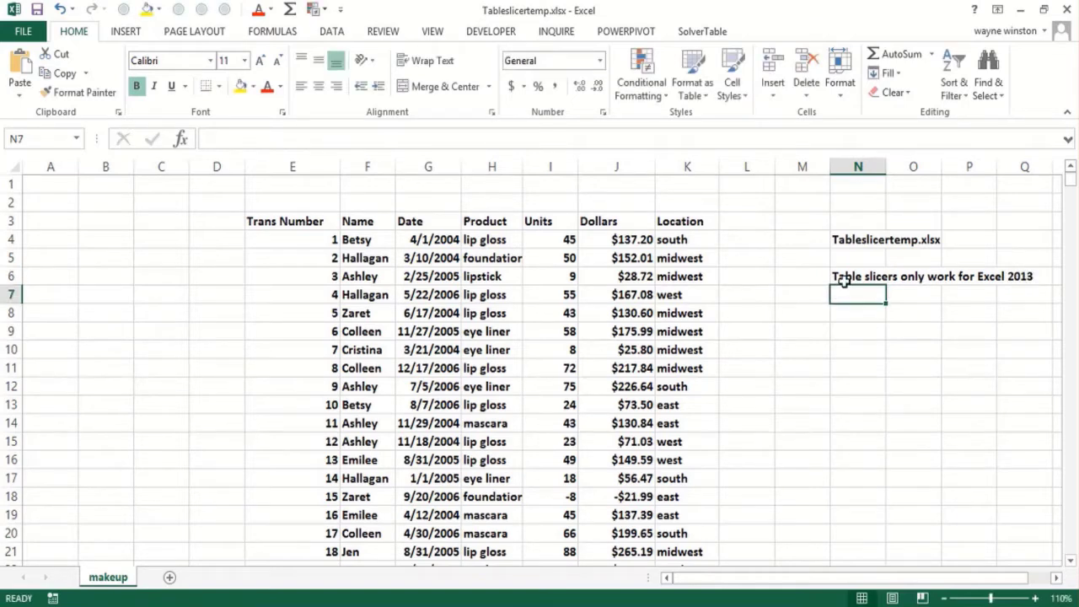
# Step: Continue the note in cell N7 with the text "or newer"
pyautogui.write('or newee')
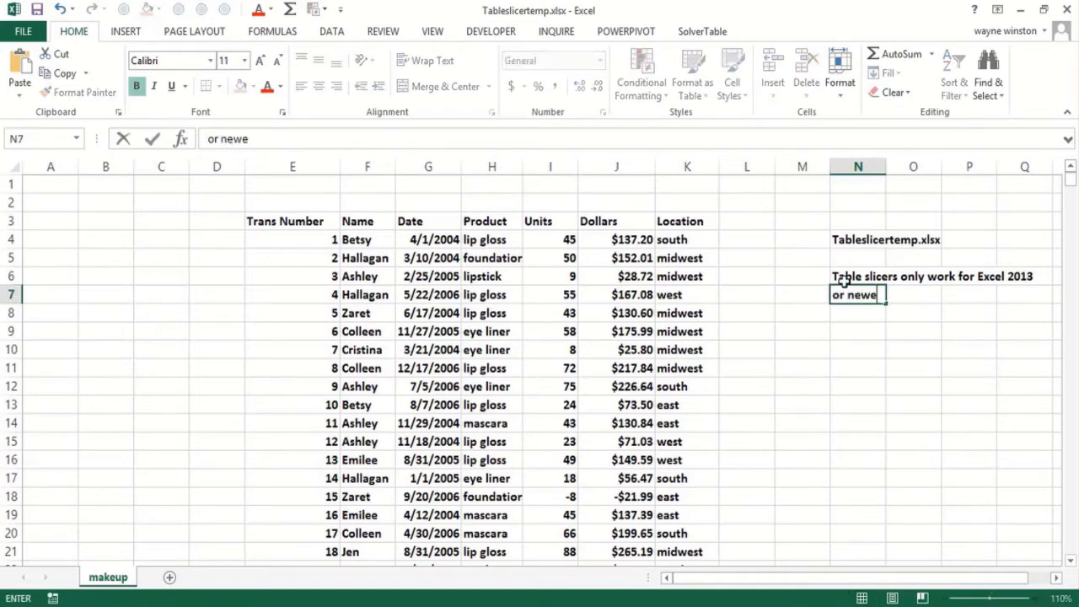
pyautogui.press('BackSpace')
pyautogui.press('BackSpace')
pyautogui.write('er')
pyautogui.press('Return')
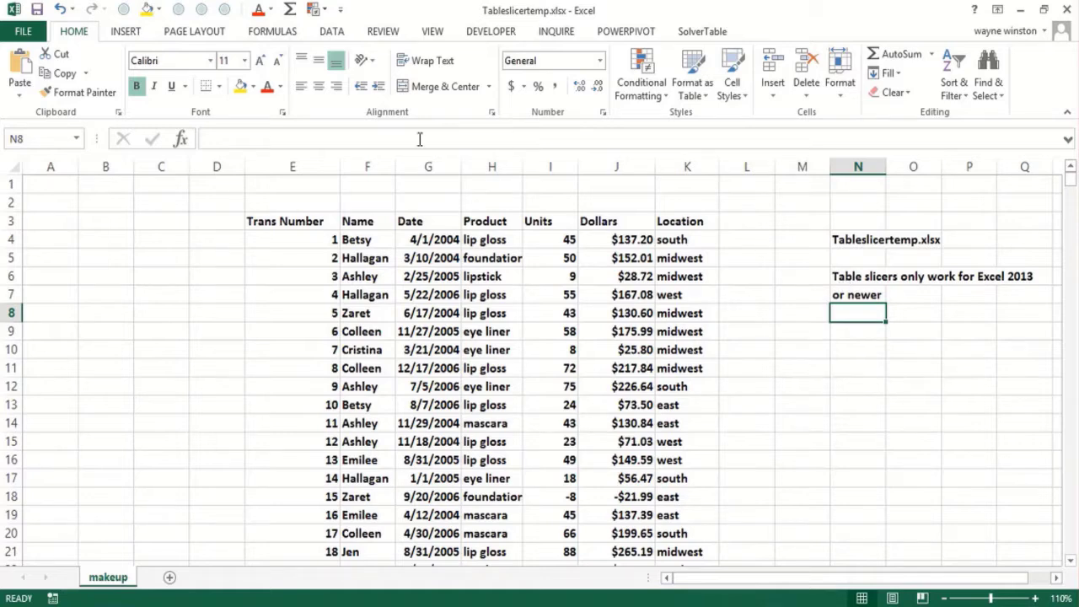
# Step: Convert the whole data range from the Trans Number header through the last Location row into a table with headers
pyautogui.click(296, 221)
pyautogui.hotkey('ctrl', 'shift', 'Right')
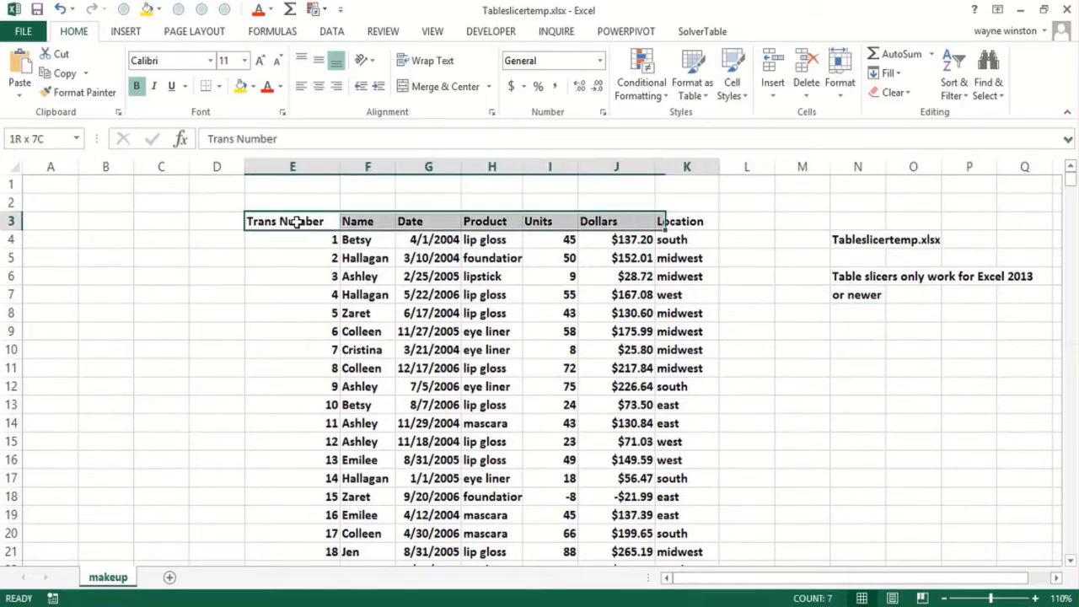
pyautogui.hotkey('ctrl', 'shift', 'Down')
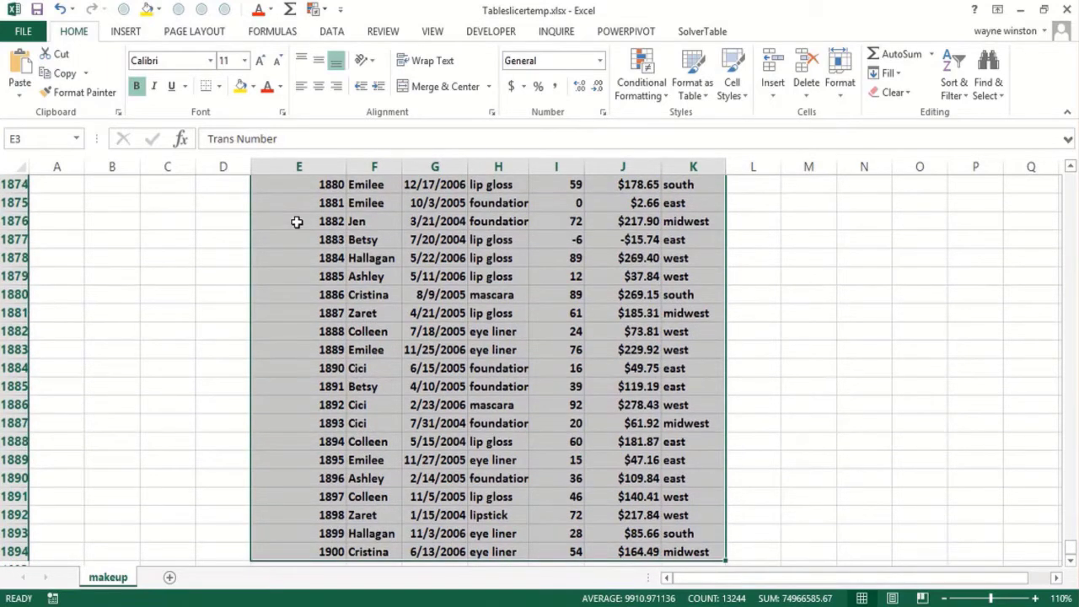
pyautogui.hotkey('ctrl', 't')
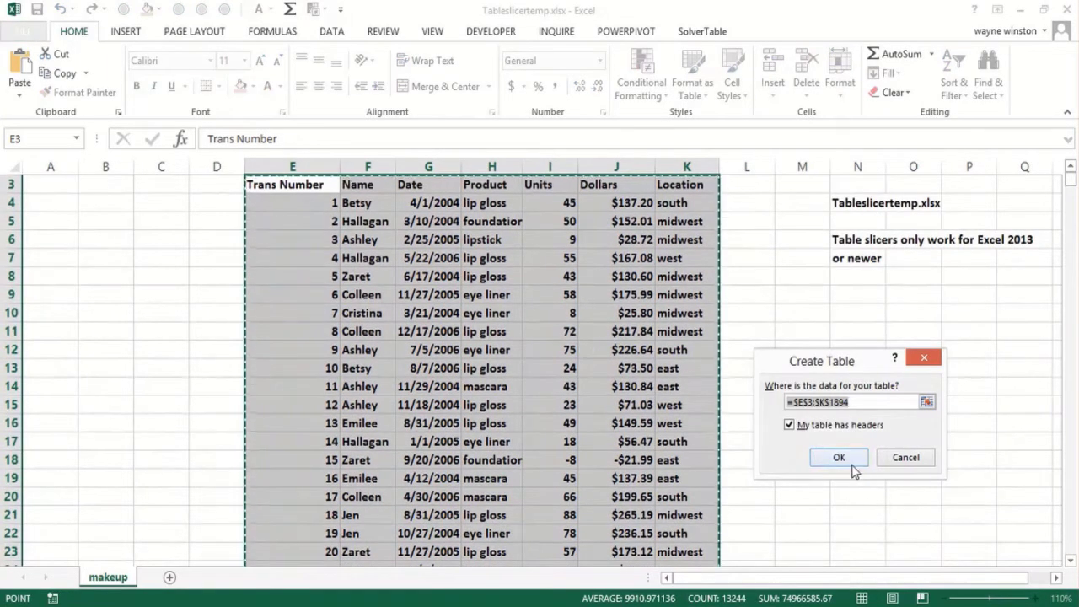
pyautogui.click(843, 460)
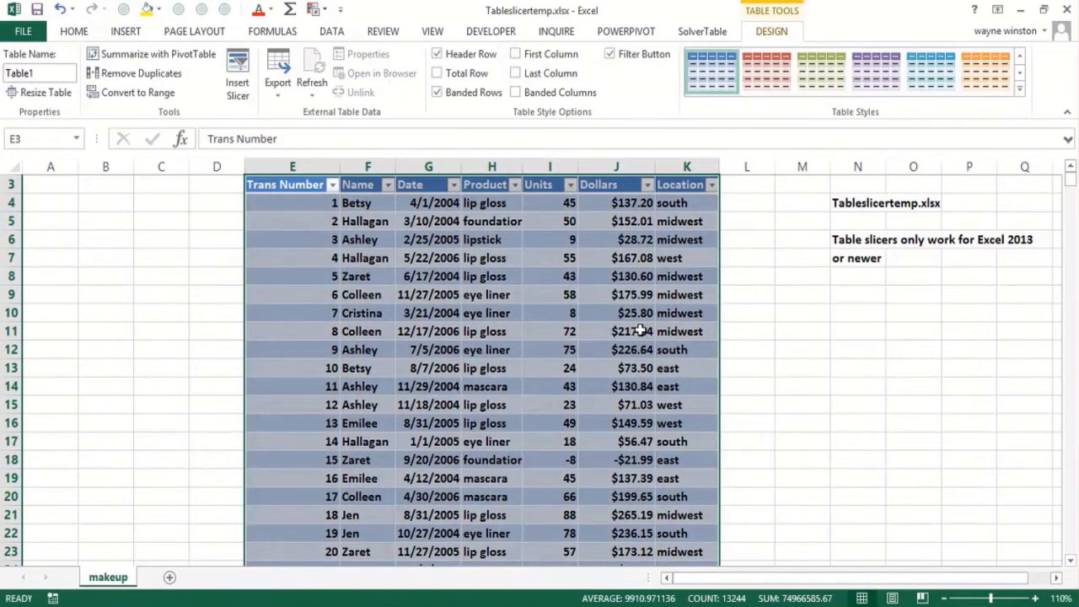
# Step: Add a total row to the table and clear its total under the Location column
pyautogui.click(641, 330)
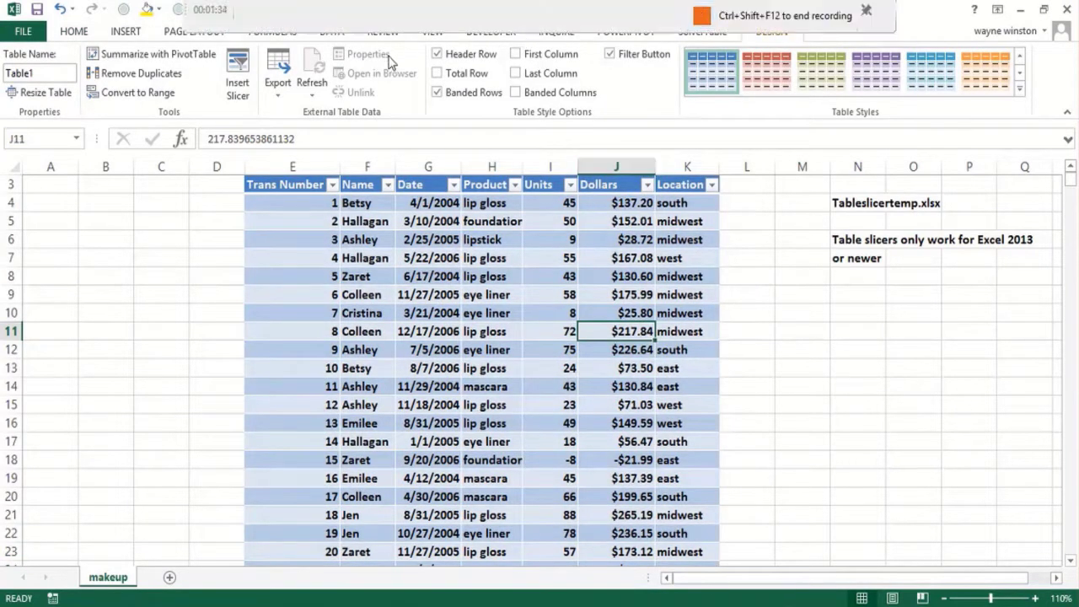
pyautogui.click(437, 74)
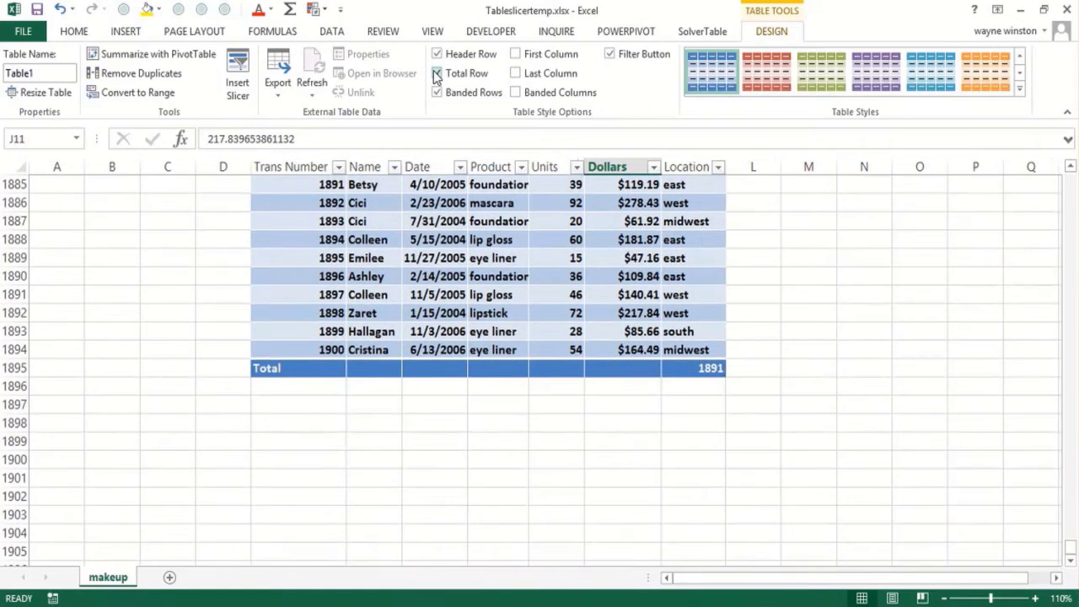
pyautogui.click(684, 368)
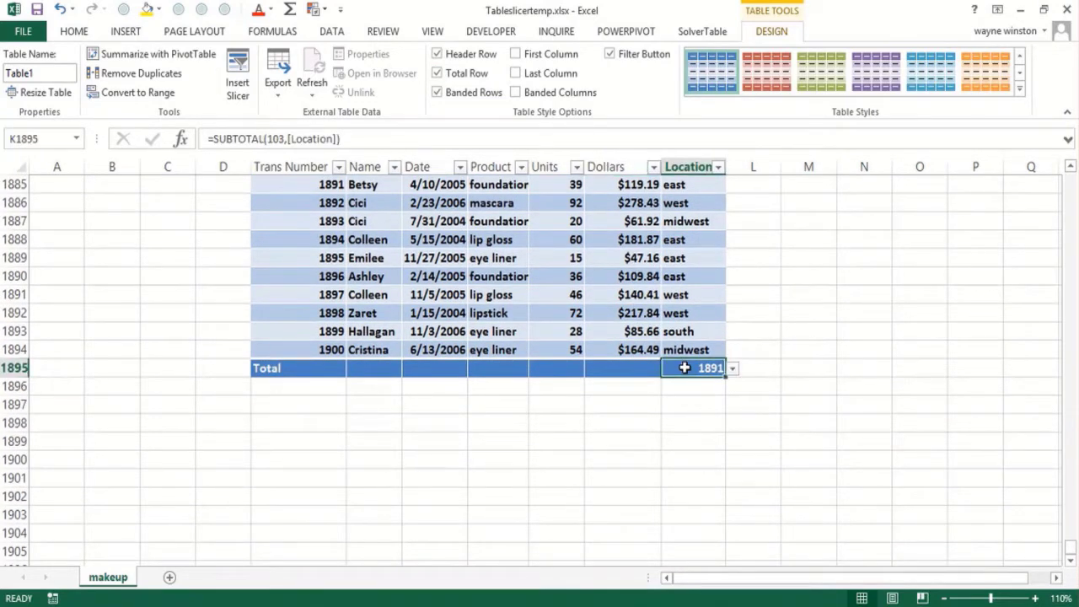
pyautogui.press('Delete')
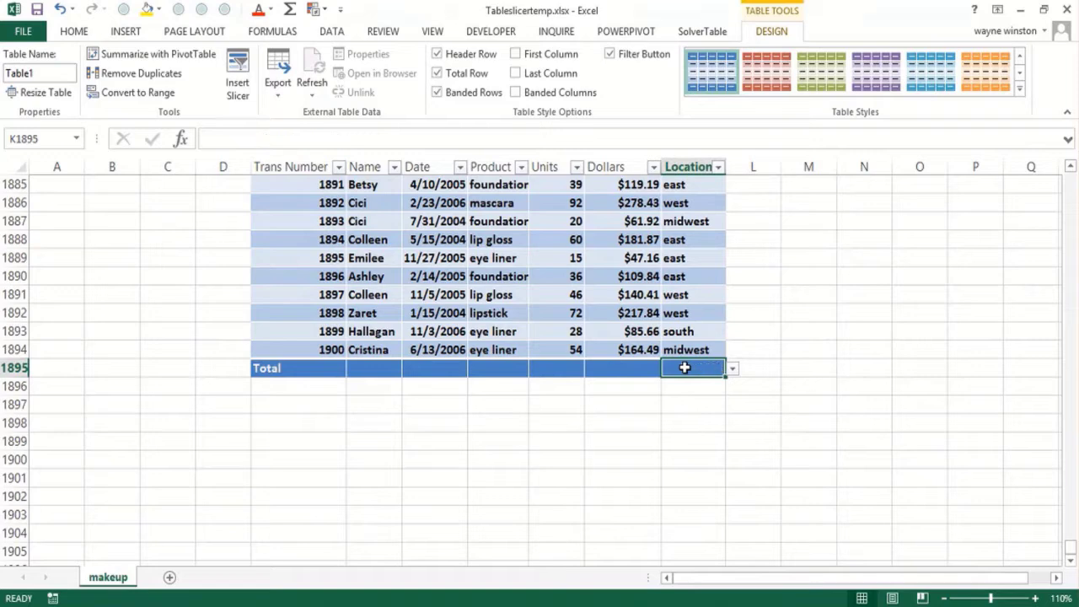
# Step: Set the total row to show the Sum for both the Dollars and the Units columns
pyautogui.click(639, 368)
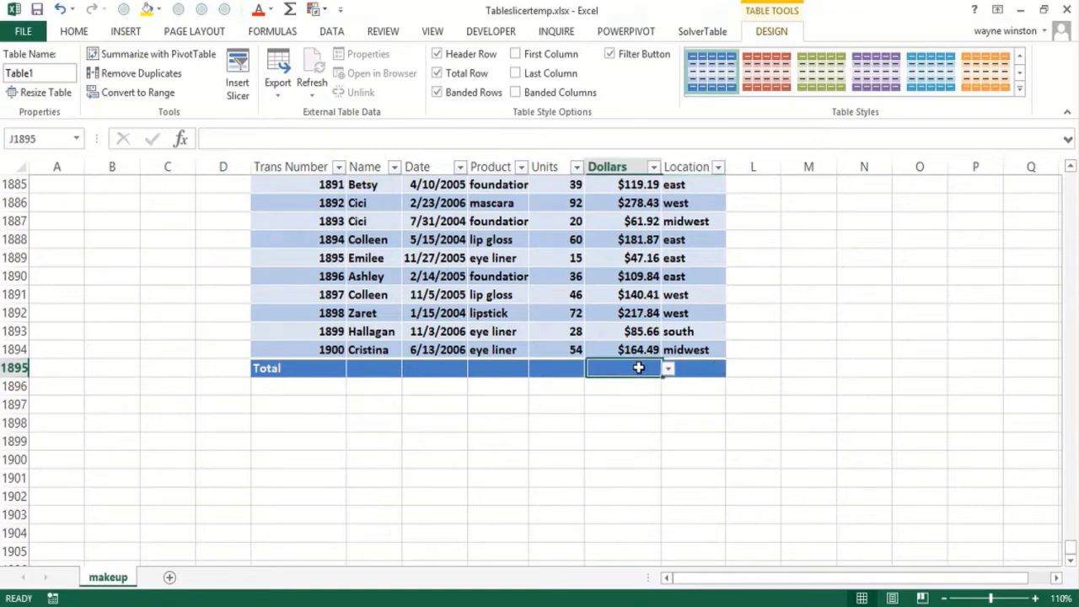
pyautogui.click(669, 370)
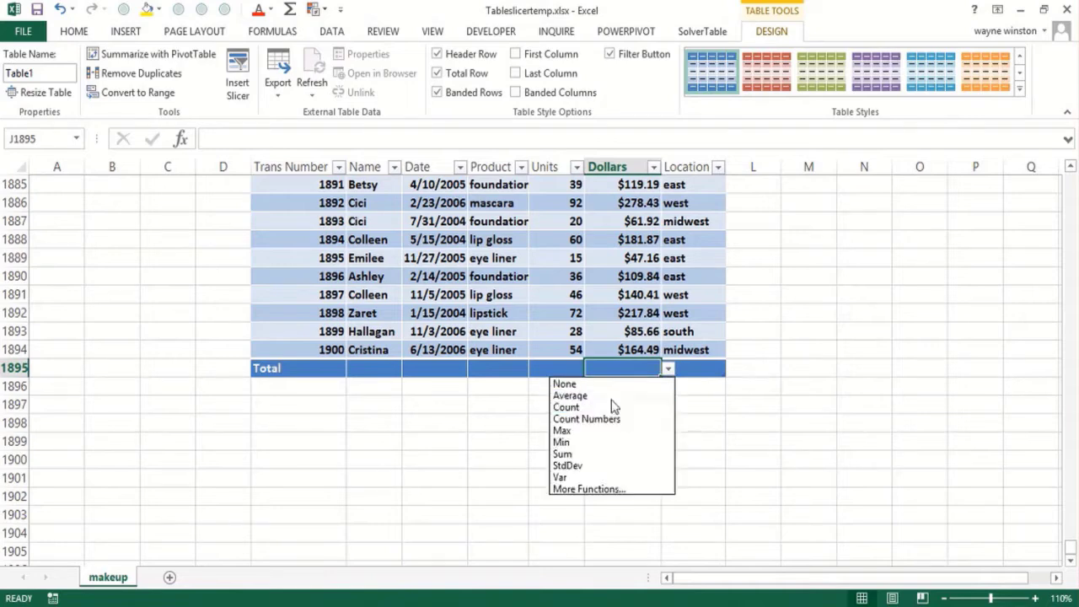
pyautogui.click(600, 455)
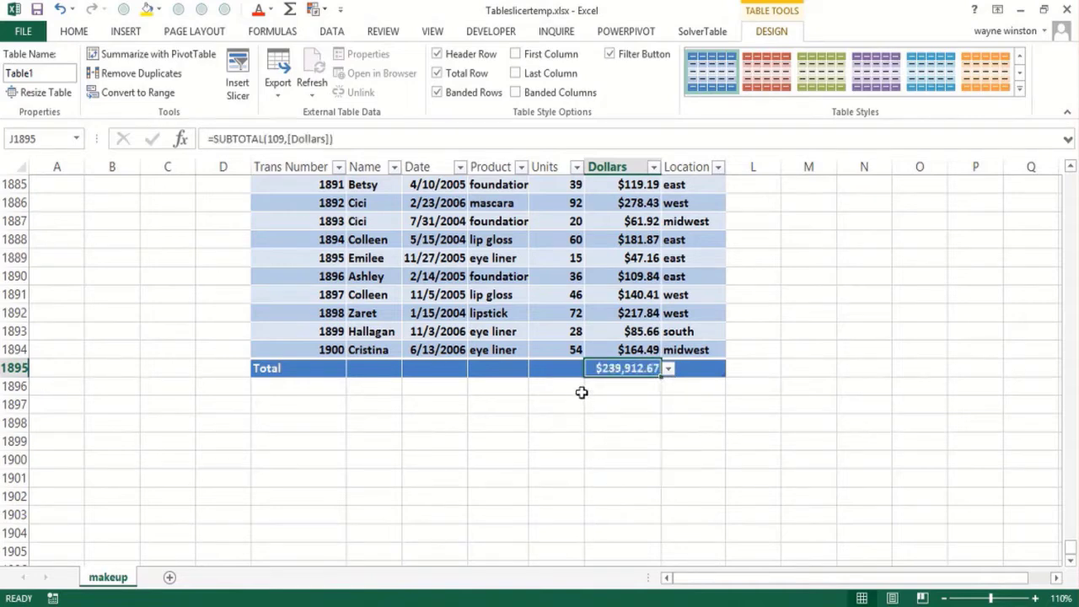
pyautogui.click(570, 368)
pyautogui.click(592, 369)
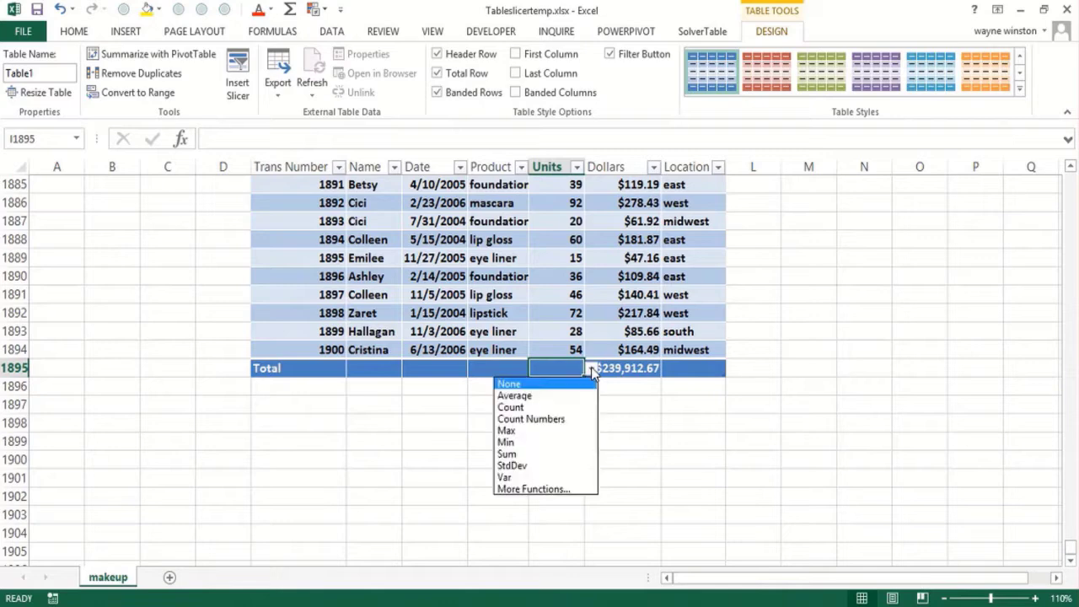
pyautogui.click(529, 456)
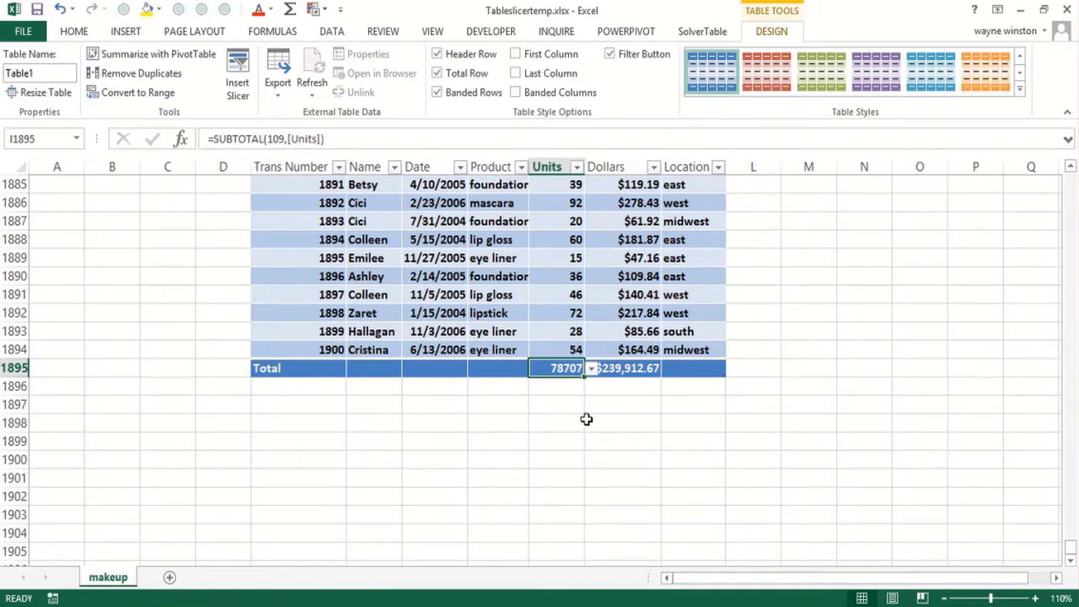
# Step: Filter the table's Name column to show only the second-to-last person in the filter list
pyautogui.press('pageup')
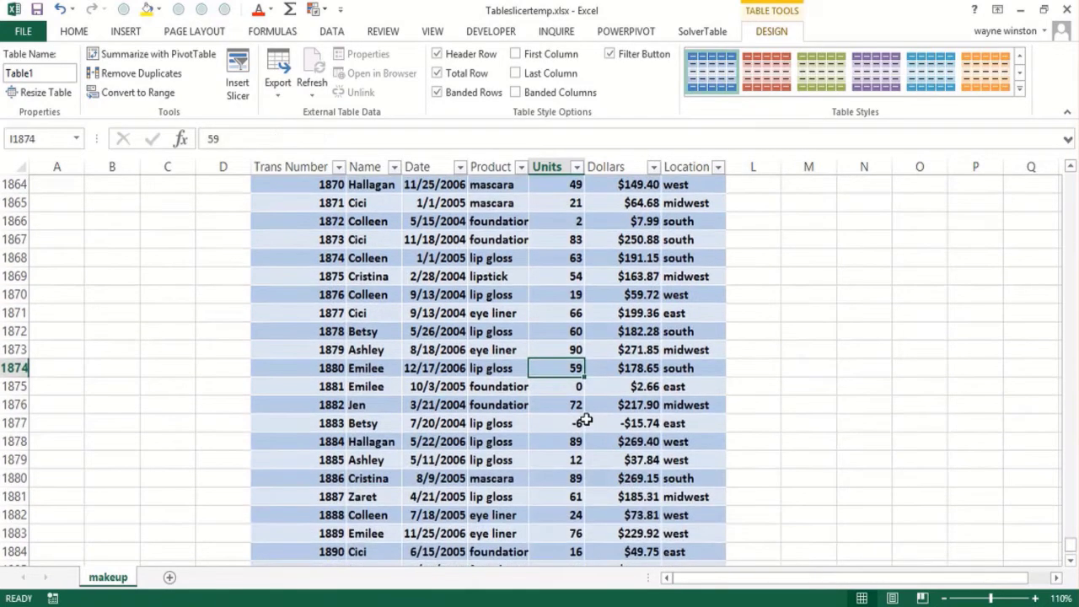
pyautogui.moveTo(1070, 546); pyautogui.dragTo(1060, 132)
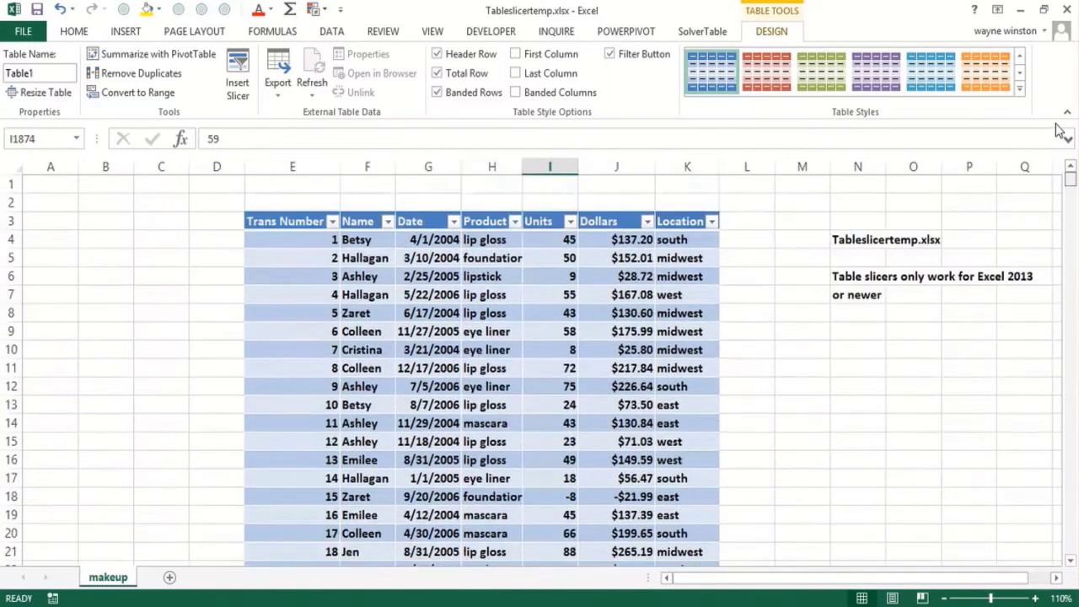
pyautogui.click(387, 222)
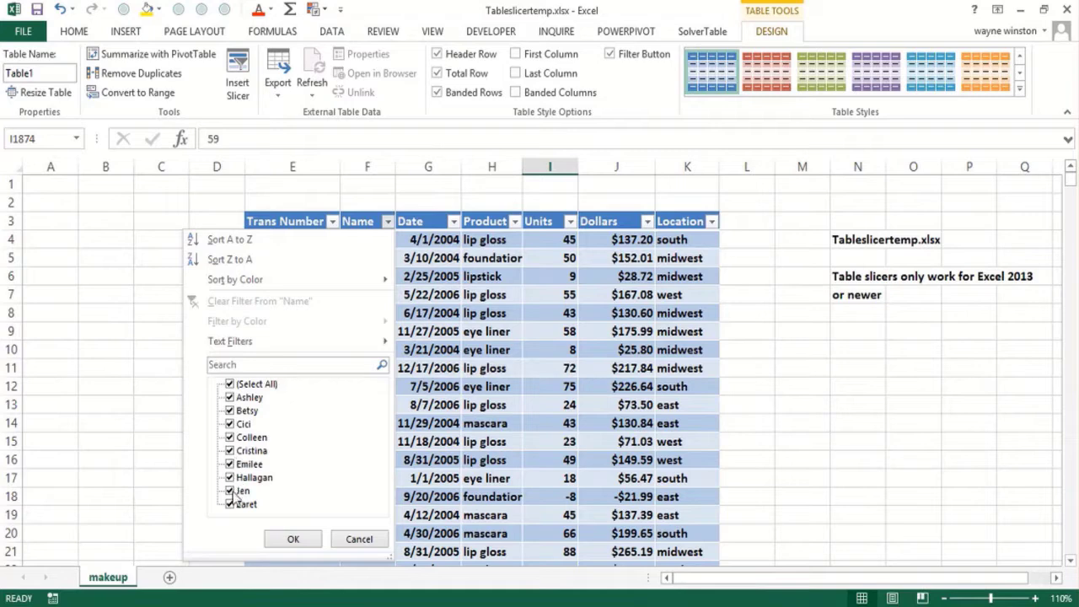
pyautogui.click(229, 385)
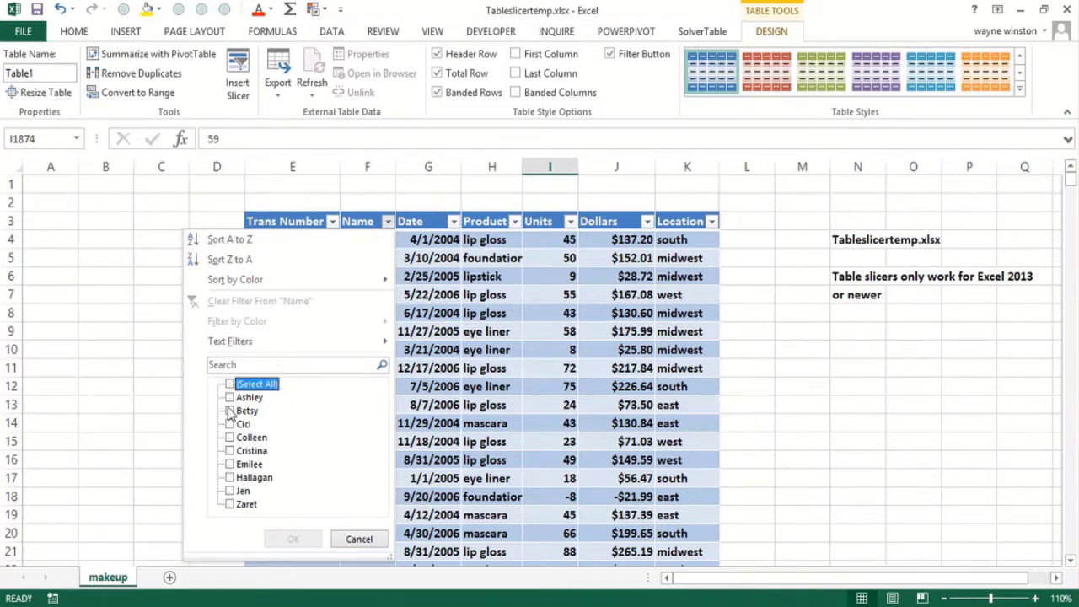
pyautogui.click(229, 490)
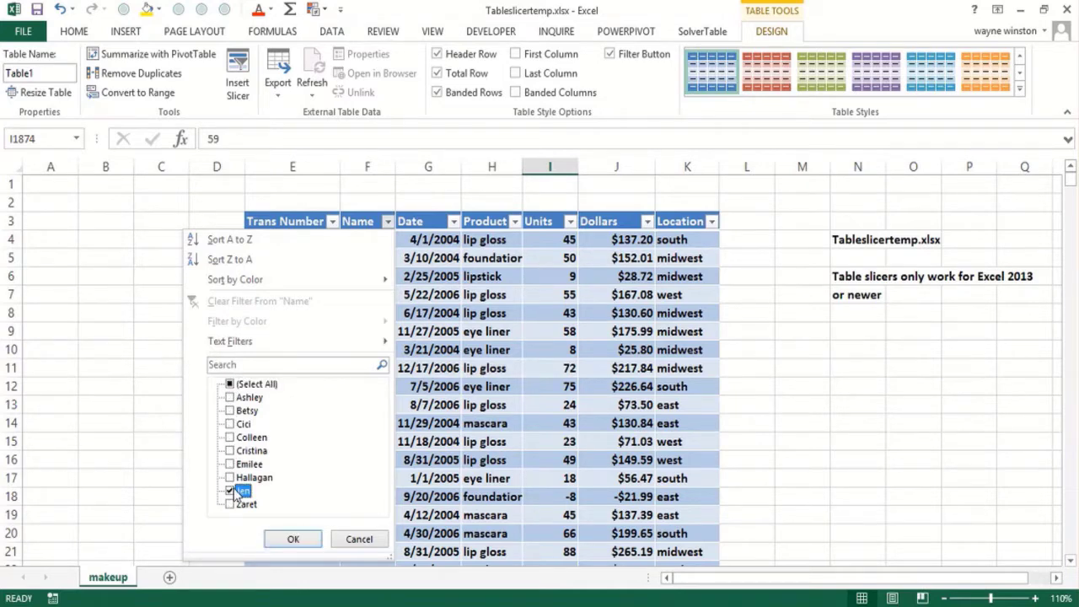
pyautogui.click(304, 540)
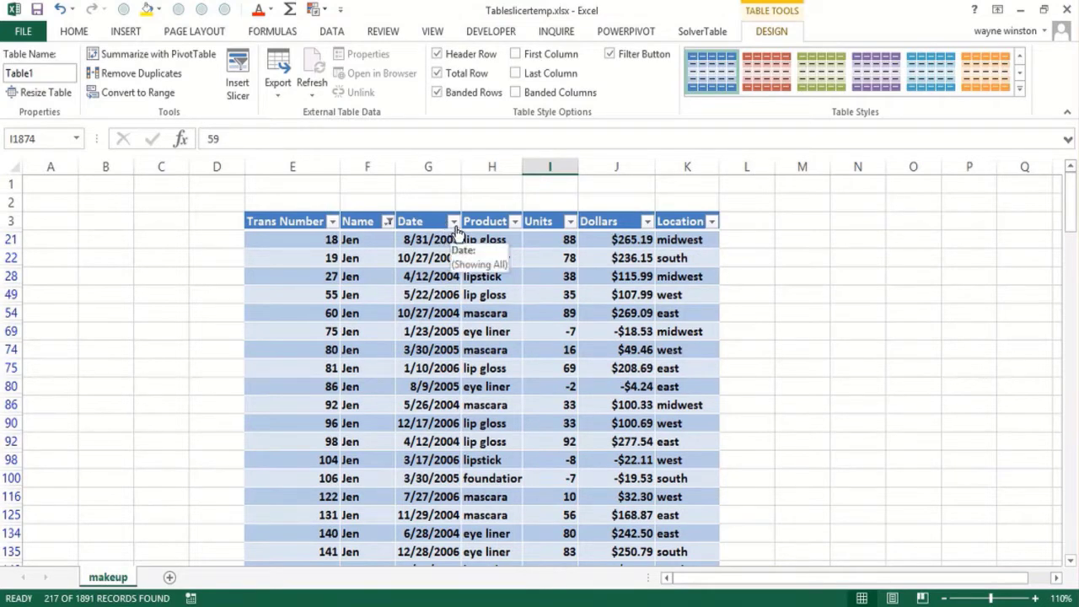
# Step: Filter the table's Product column to show only lip gloss
pyautogui.click(514, 222)
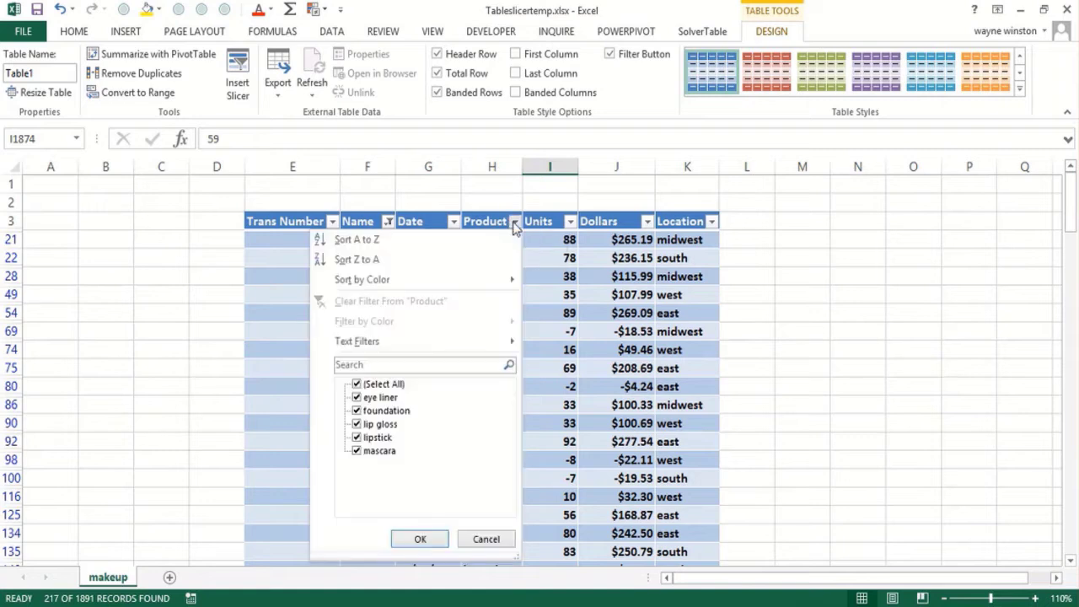
pyautogui.click(357, 386)
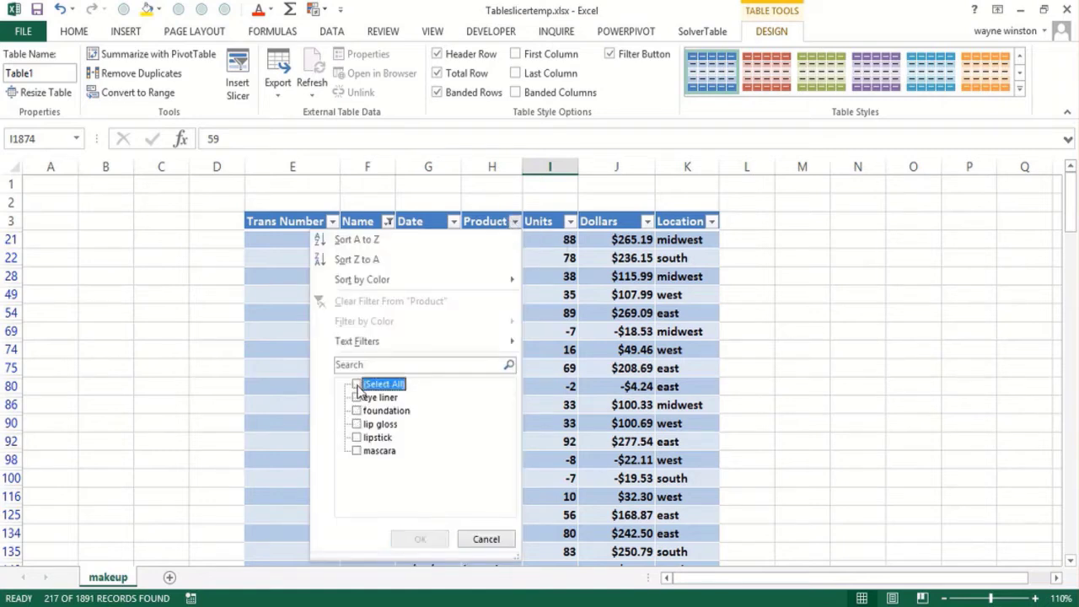
pyautogui.click(357, 424)
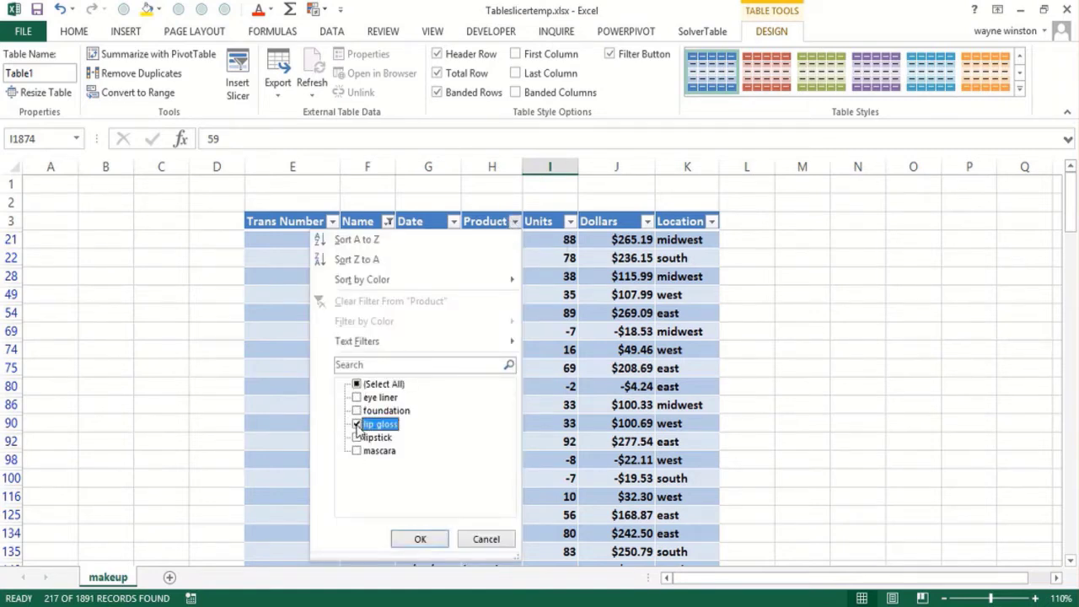
pyautogui.click(417, 539)
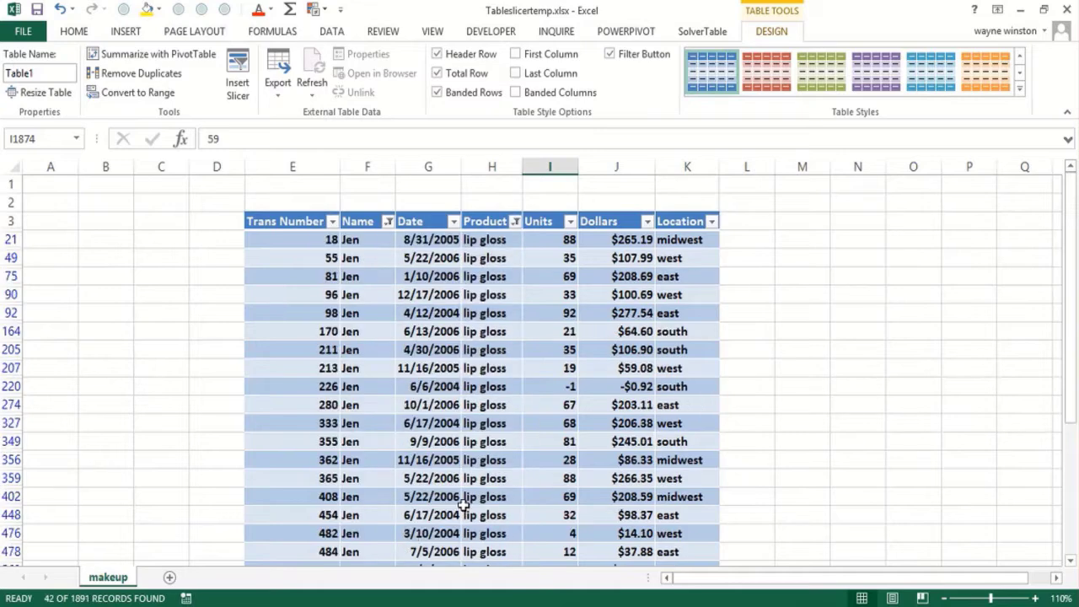
# Step: Filter the Location column to show only west by excluding east, midwest and south
pyautogui.click(713, 222)
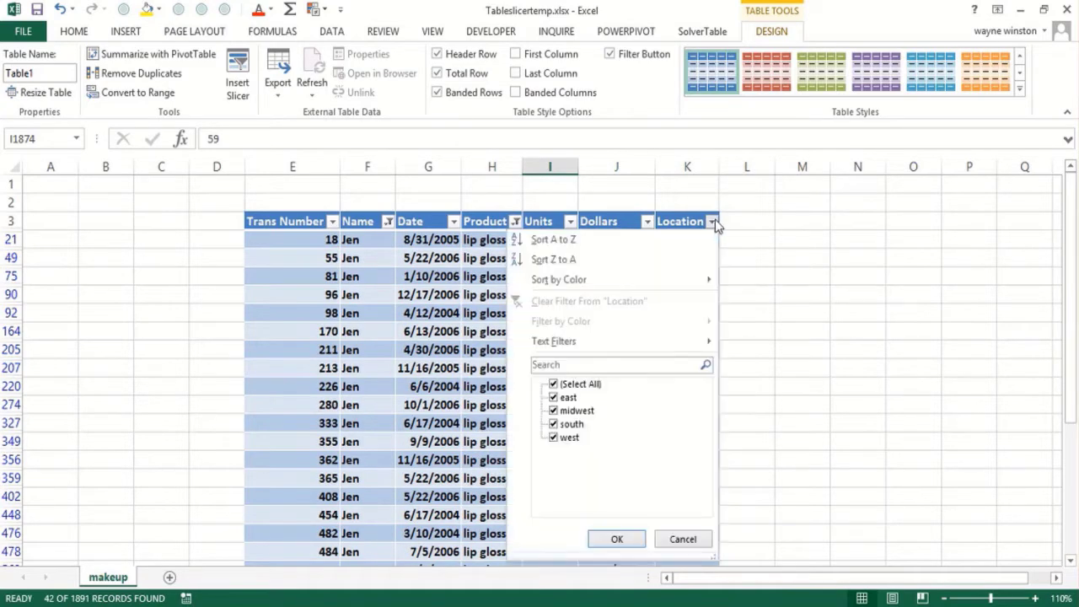
pyautogui.click(555, 425)
pyautogui.click(553, 411)
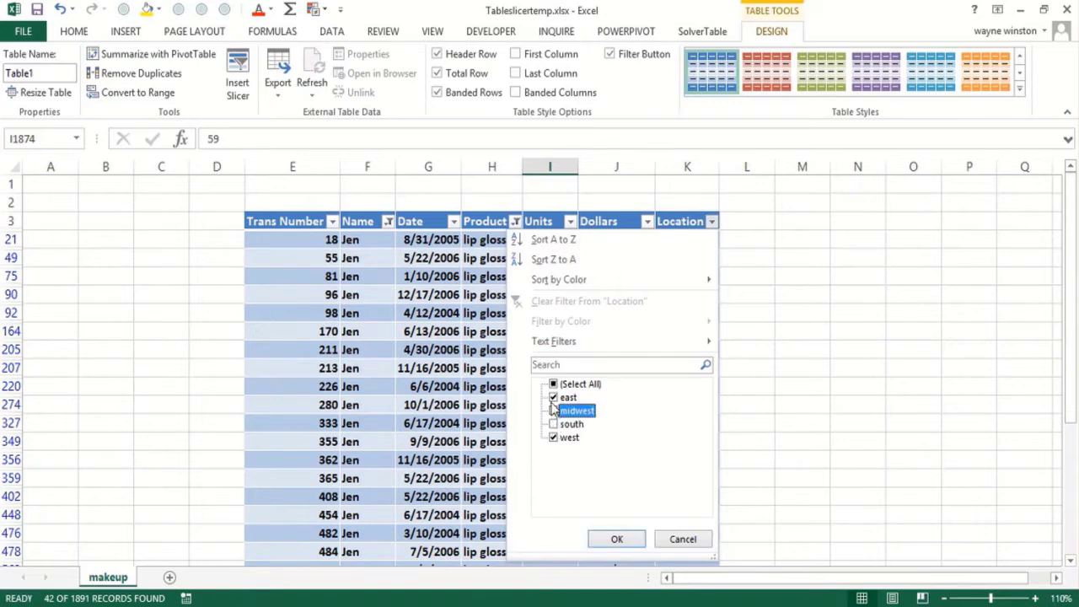
pyautogui.click(553, 397)
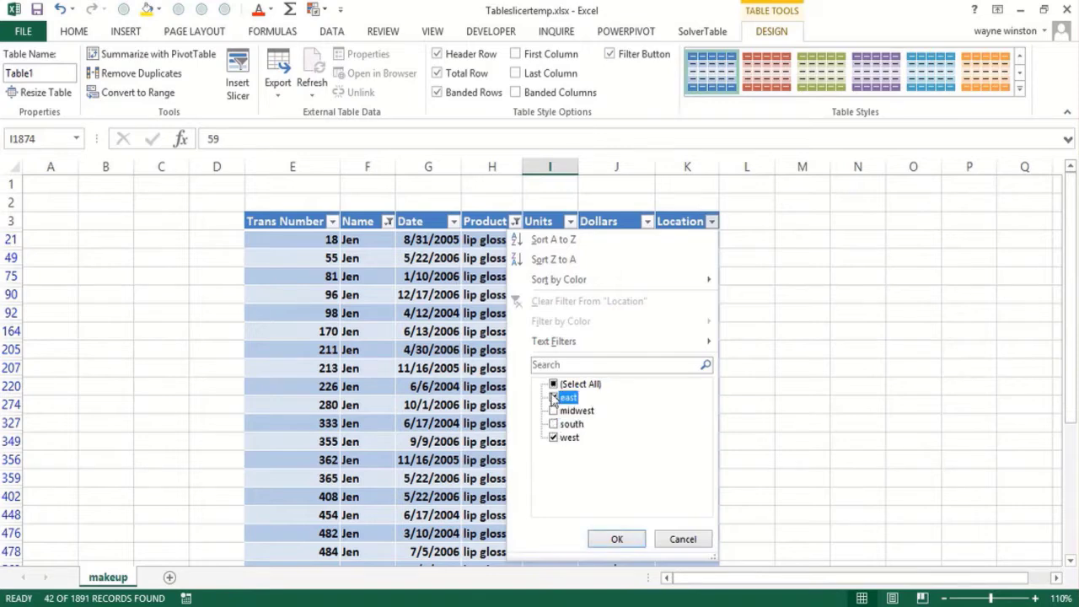
pyautogui.click(617, 540)
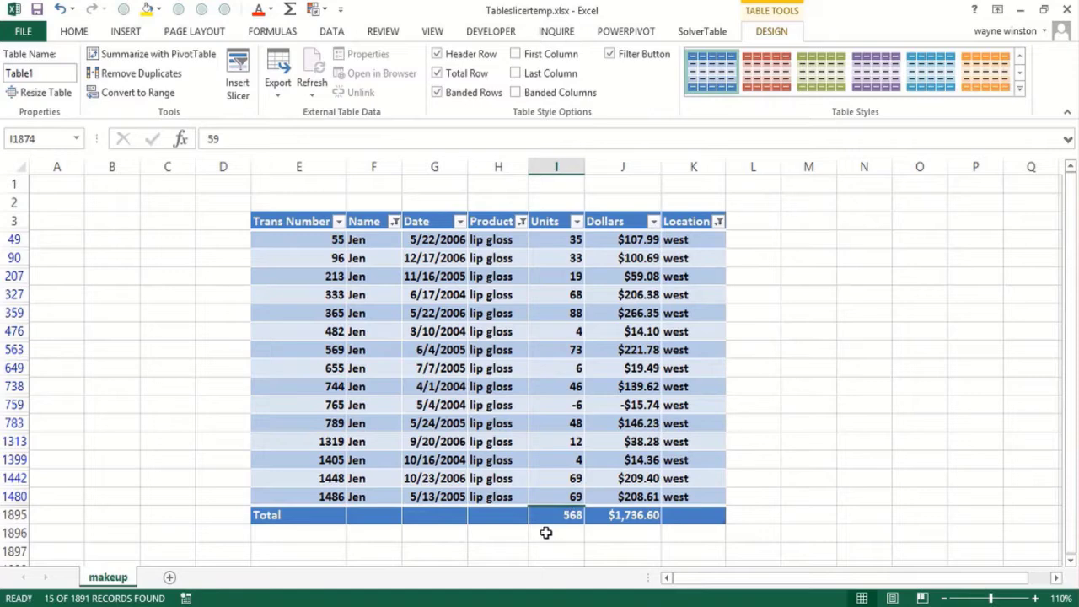
pyautogui.click(520, 555)
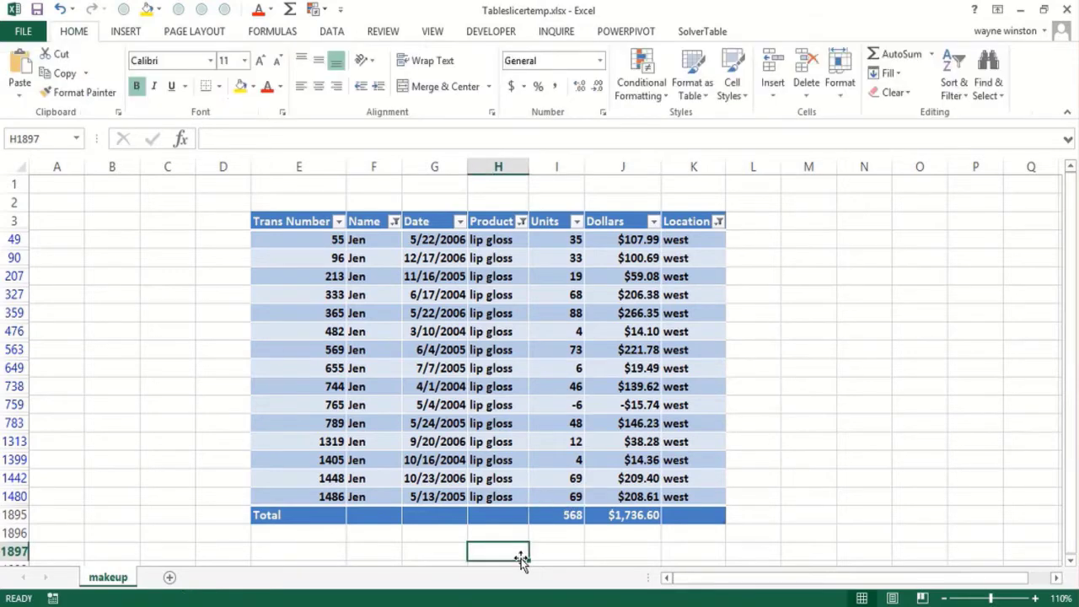
# Step: View the summary functions available for the Dollars total without changing the current choice
pyautogui.click(628, 516)
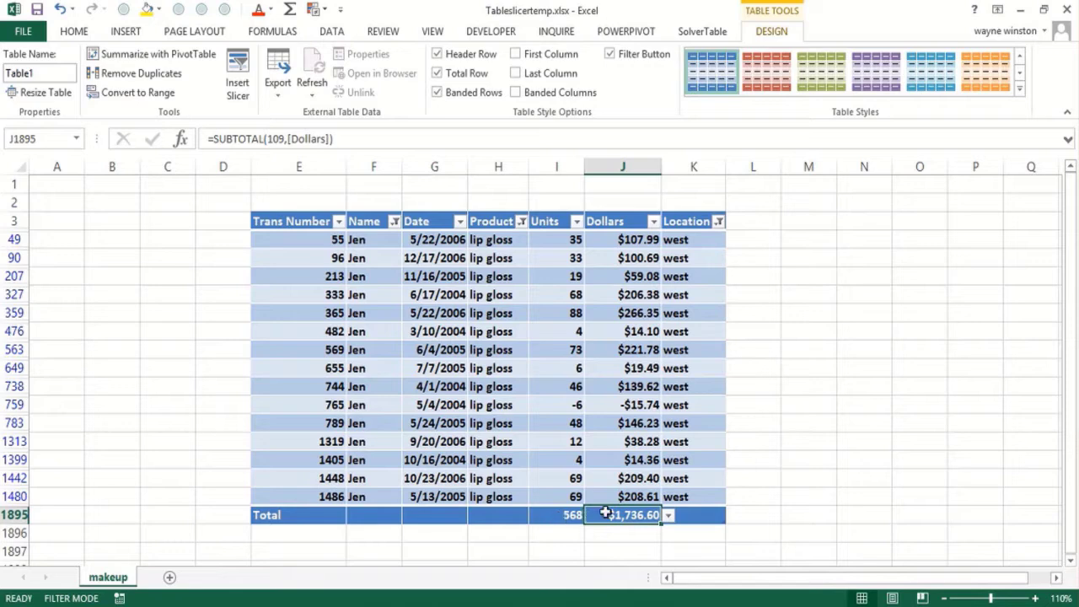
pyautogui.click(668, 517)
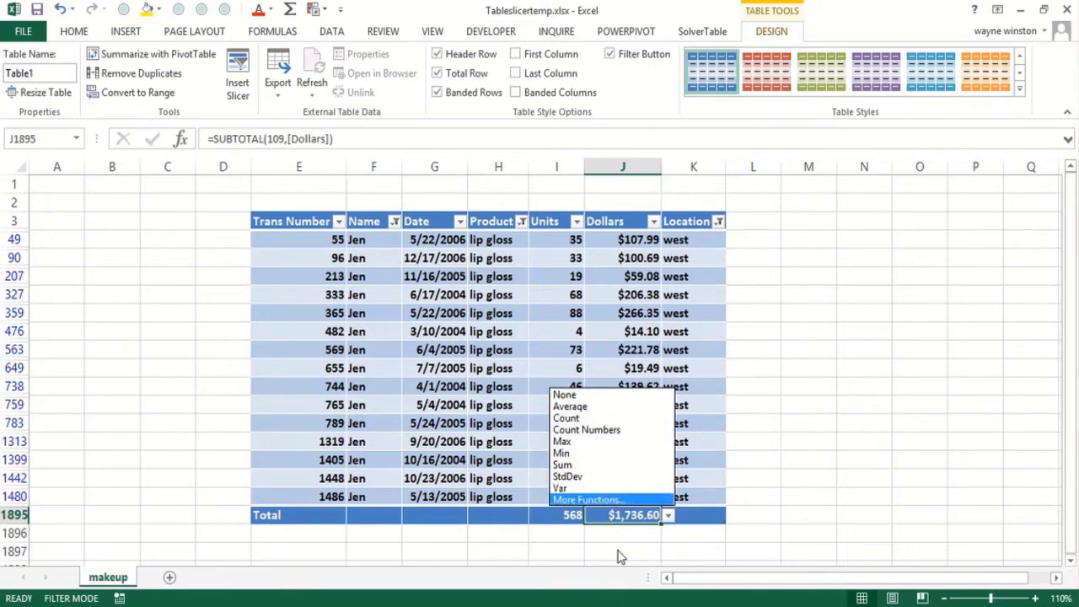
pyautogui.press('Escape')
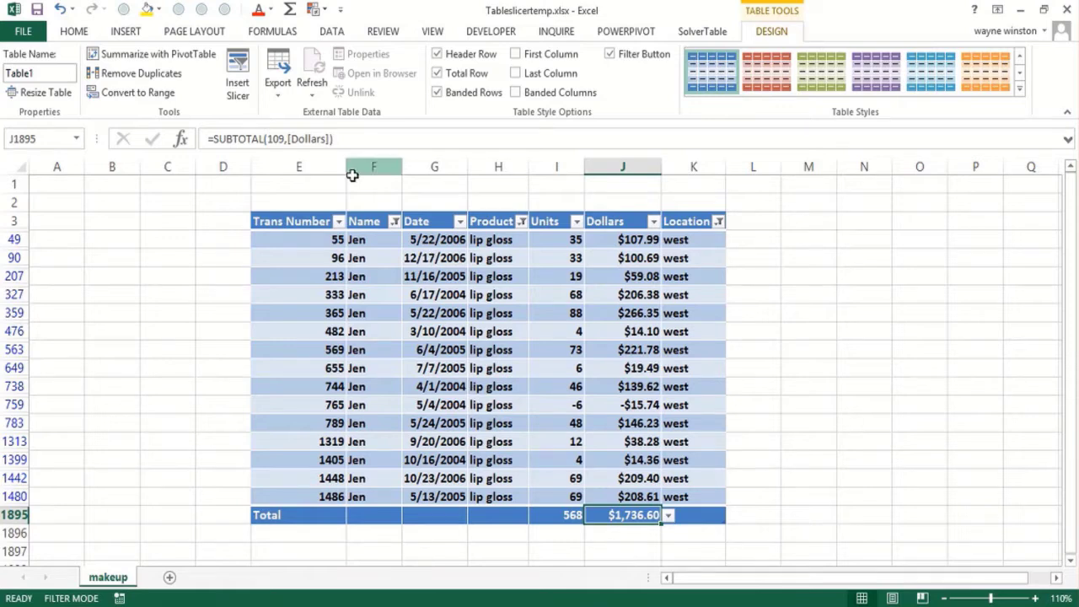
# Step: Copy the filtered table rows with their headers, without the total row, and paste them as values at cell O1902
pyautogui.moveTo(312, 221); pyautogui.dragTo(687, 497)
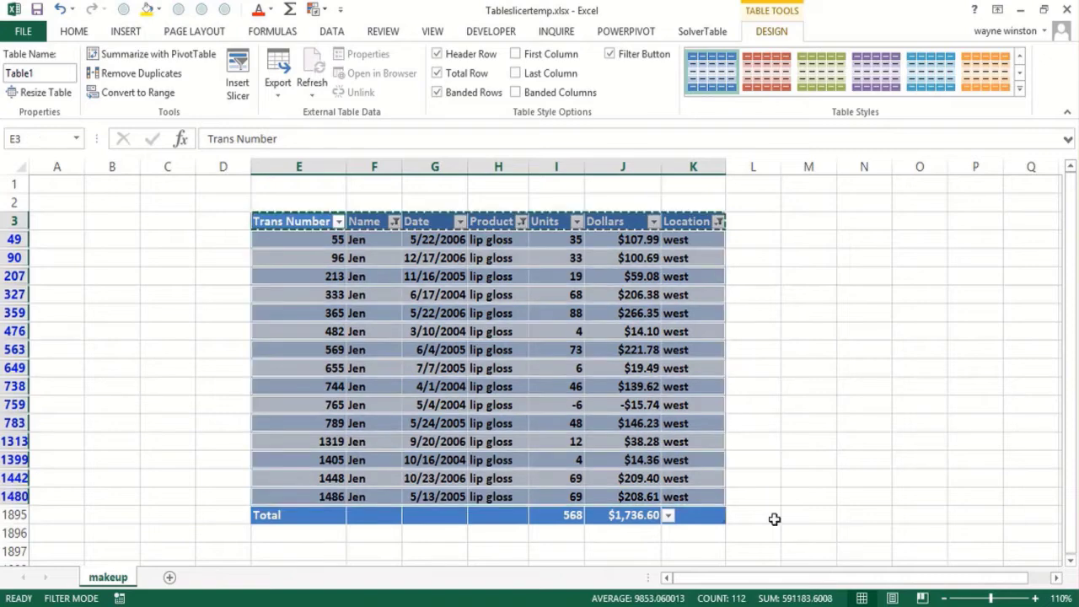
pyautogui.hotkey('ctrl', 'c')
pyautogui.click(1058, 581)
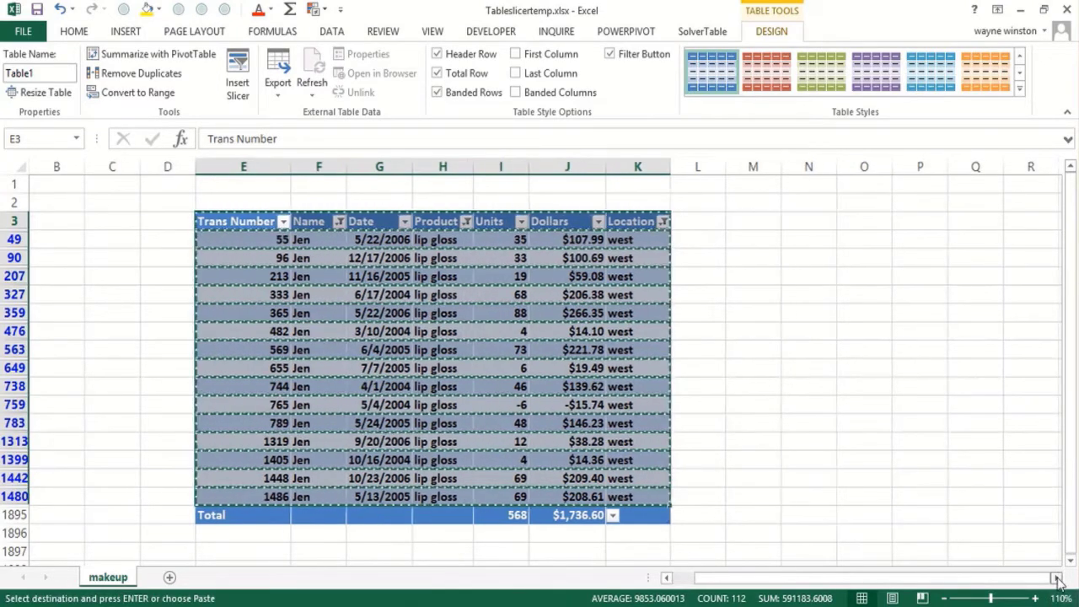
pyautogui.click(1071, 561)
pyautogui.click(1071, 560)
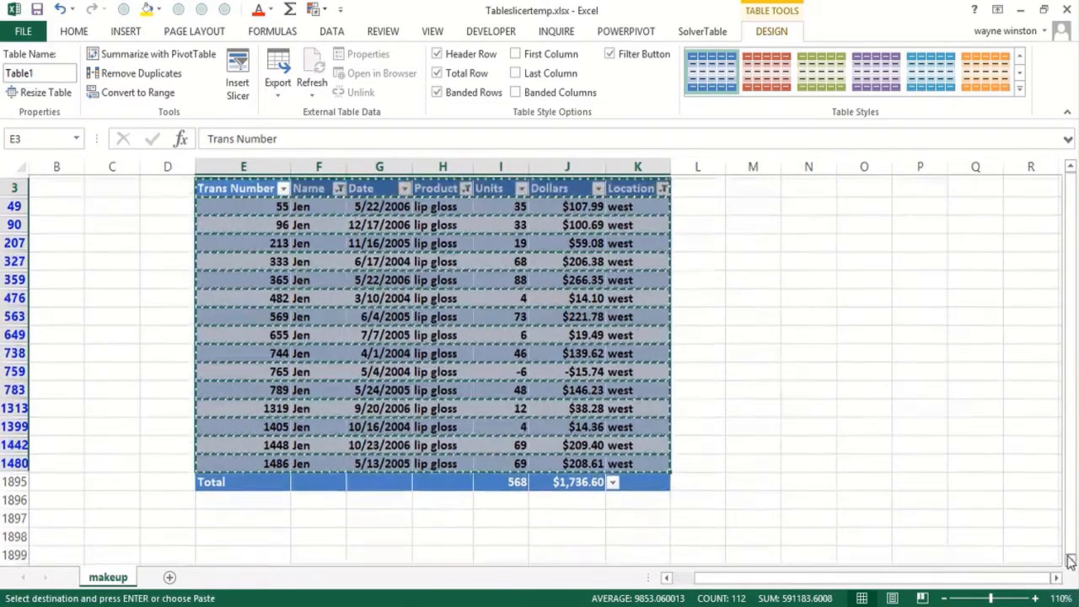
pyautogui.rightClick(865, 407)
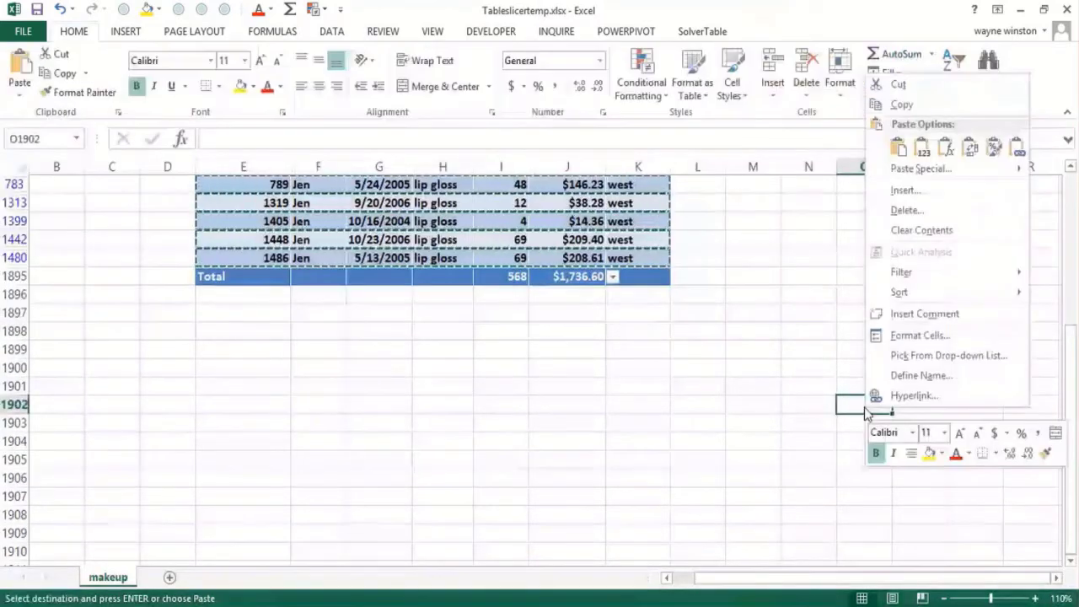
pyautogui.click(921, 148)
# Step: Widen column O so the pasted Trans Number header fits
pyautogui.click(754, 388)
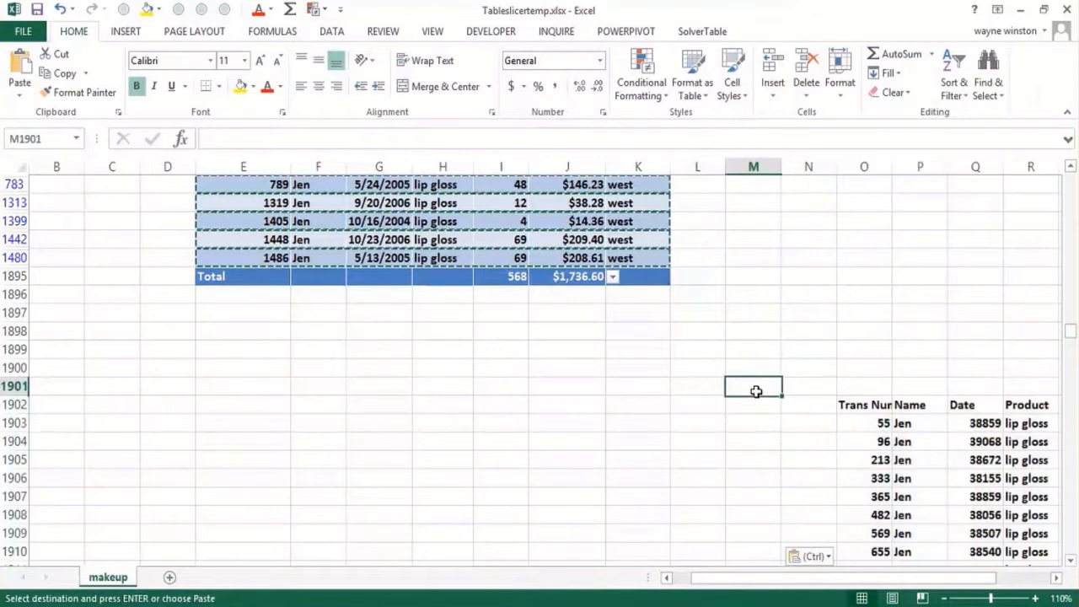
pyautogui.press('Right')
pyautogui.press('Right')
pyautogui.press('Right')
pyautogui.press('Right')
pyautogui.press('Right')
pyautogui.press('Right')
pyautogui.press('Right')
pyautogui.press('Right')
pyautogui.press('Right')
pyautogui.press('Right')
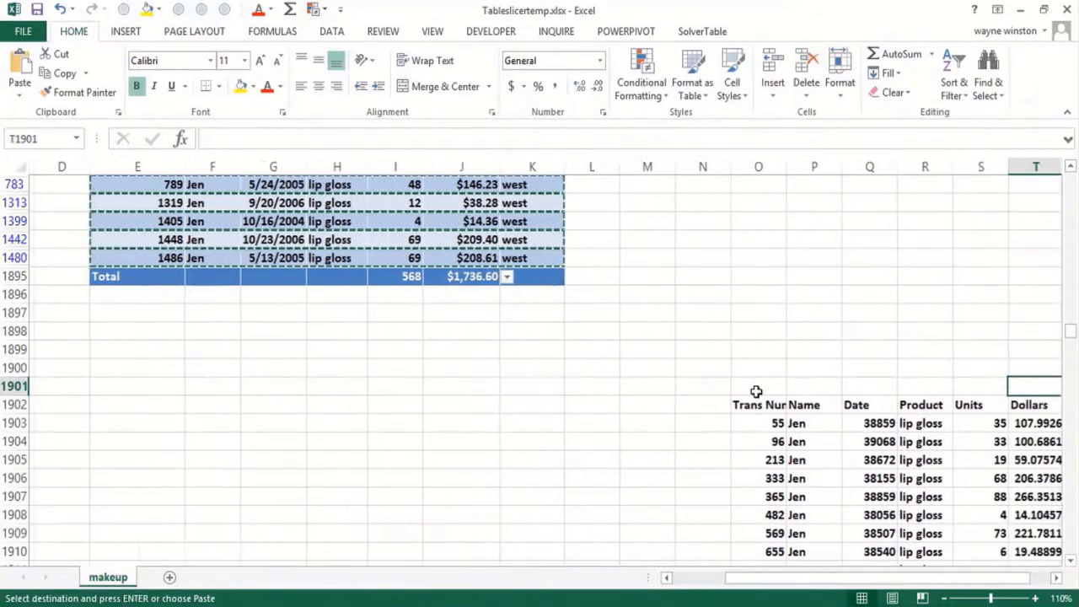
pyautogui.press('Left')
pyautogui.press('Left')
pyautogui.press('Left')
pyautogui.press('Left')
pyautogui.press('Left')
pyautogui.press('Left')
pyautogui.press('Left')
pyautogui.press('Left')
pyautogui.press('Left')
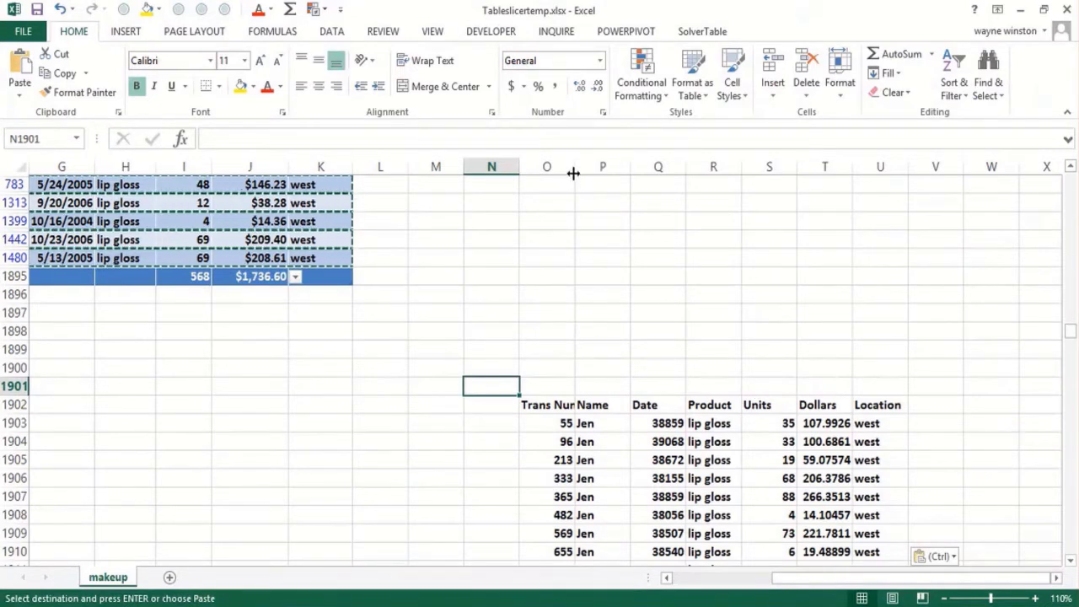
pyautogui.moveTo(574, 169); pyautogui.dragTo(597, 185)
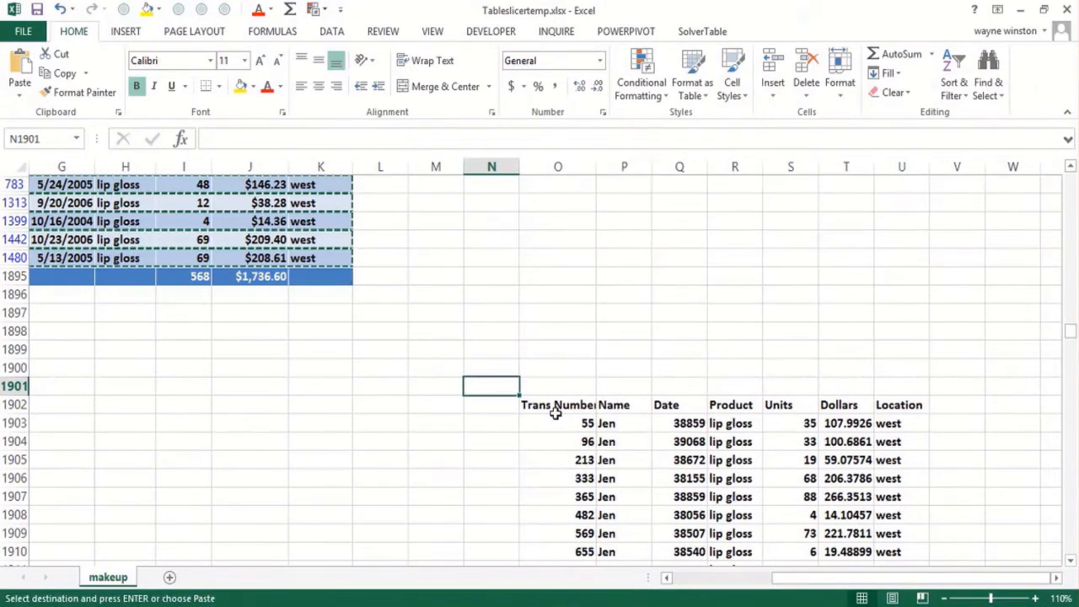
# Step: Examine the pasted Date values and the remaining pasted rows, end copy mode and return to the filtered table's first columns
pyautogui.moveTo(683, 428); pyautogui.dragTo(683, 442)
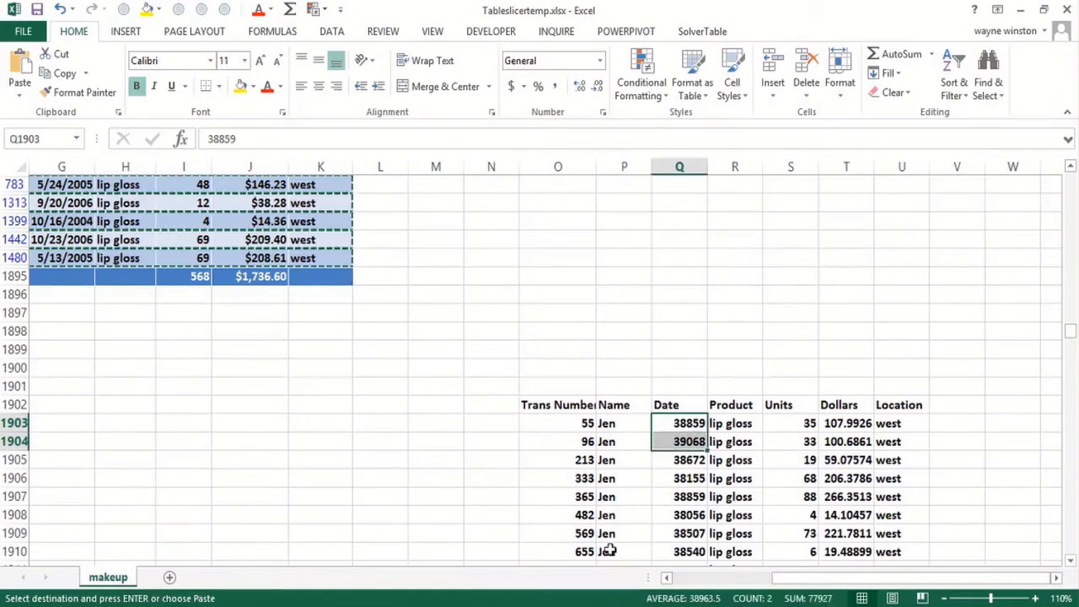
pyautogui.click(608, 550)
pyautogui.press('pagedown')
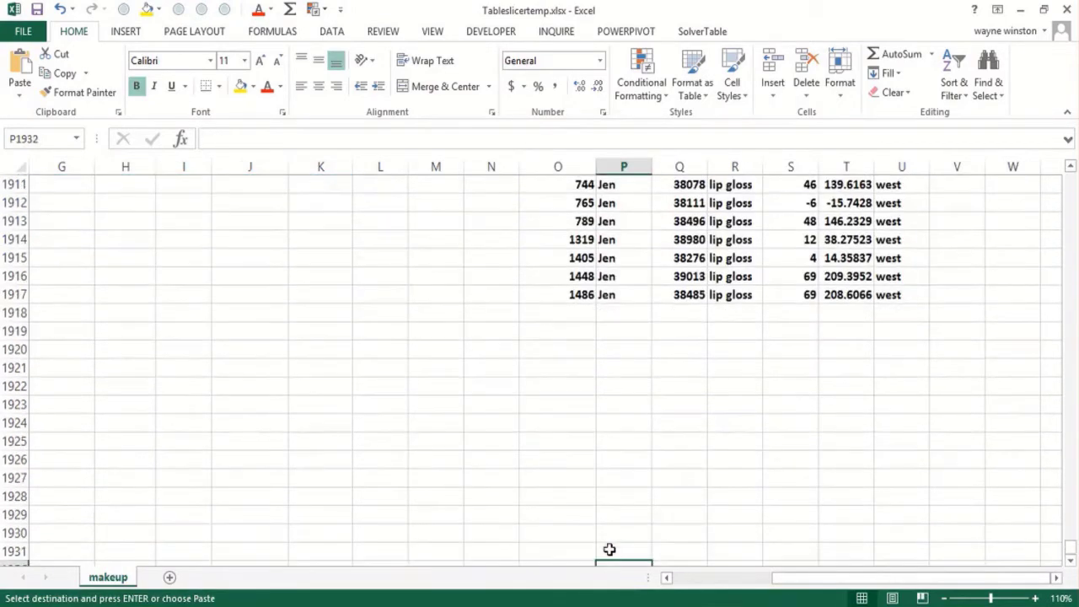
pyautogui.press('pageup')
pyautogui.press('pageup')
pyautogui.press('pageup')
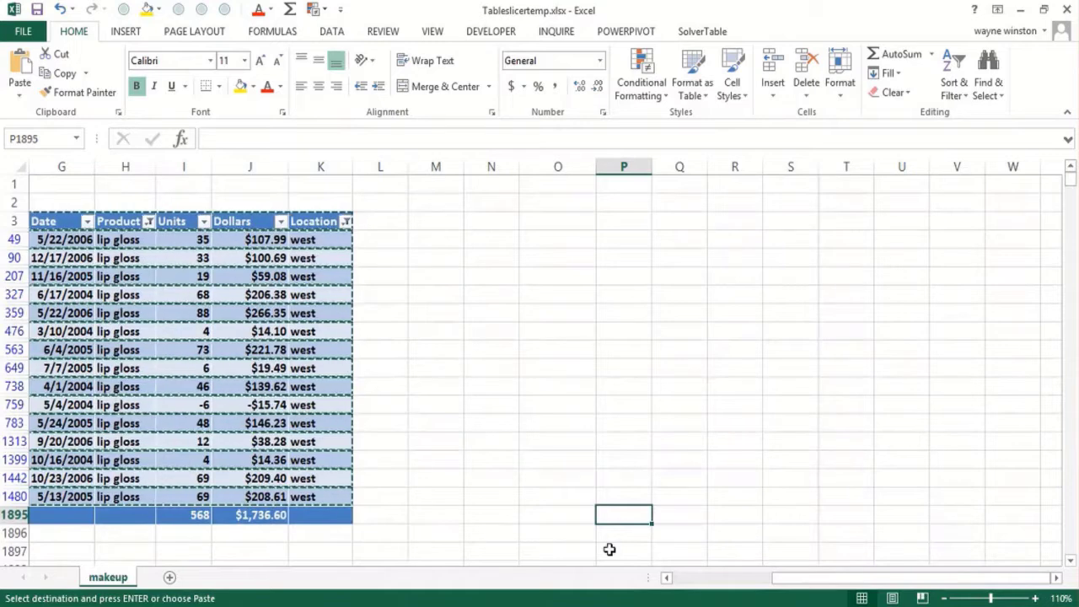
pyautogui.press('Escape')
pyautogui.press('Left')
pyautogui.press('Left')
pyautogui.press('Left')
pyautogui.press('Left')
pyautogui.press('Left')
pyautogui.press('Left')
pyautogui.press('Left')
pyautogui.press('Left')
pyautogui.press('Left')
pyautogui.press('Left')
pyautogui.press('Left')
pyautogui.press('Left')
pyautogui.press('Left')
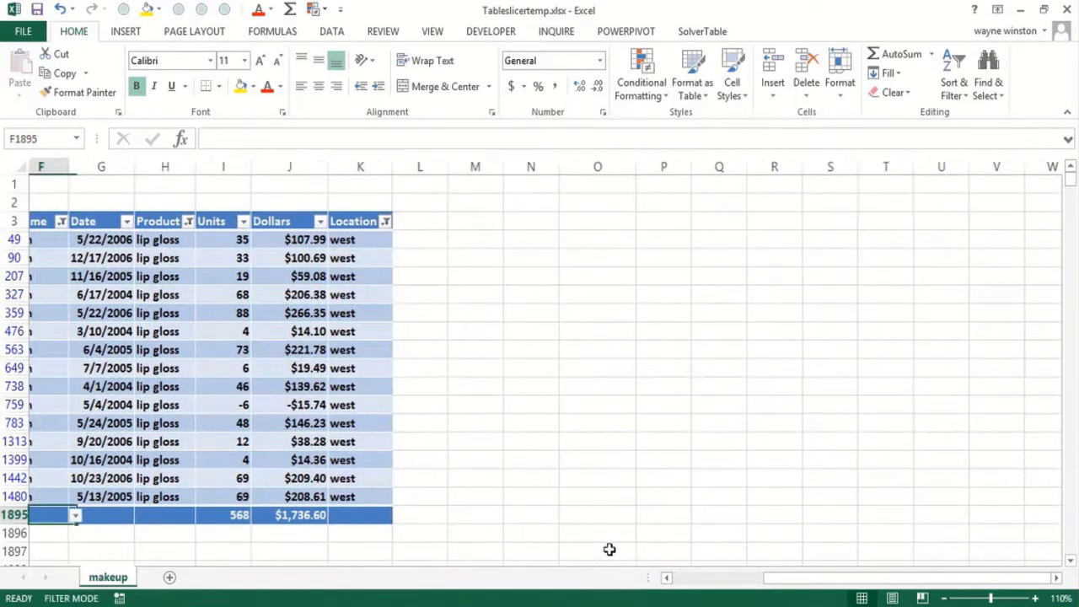
pyautogui.press('Left')
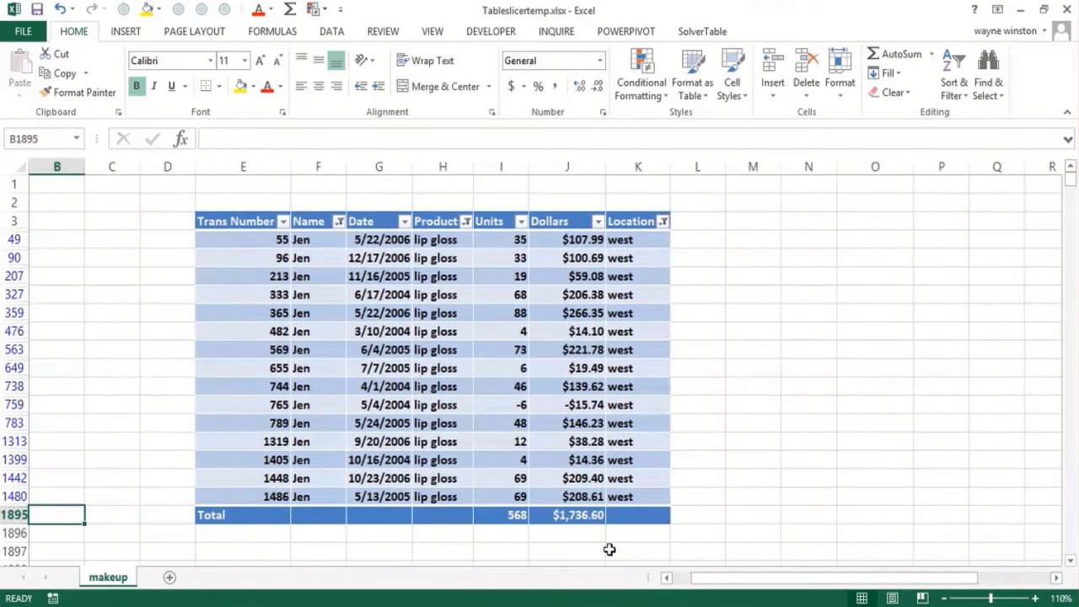
# Step: Remove the Name, Product and Location filters by selecting all values in each of these columns
pyautogui.click(337, 224)
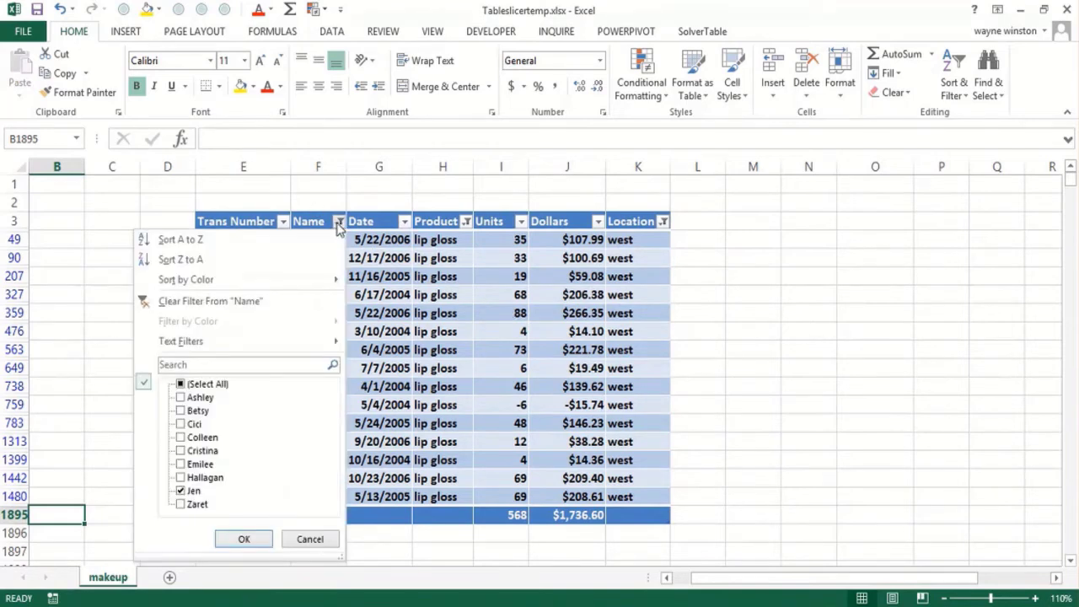
pyautogui.click(180, 385)
pyautogui.click(238, 539)
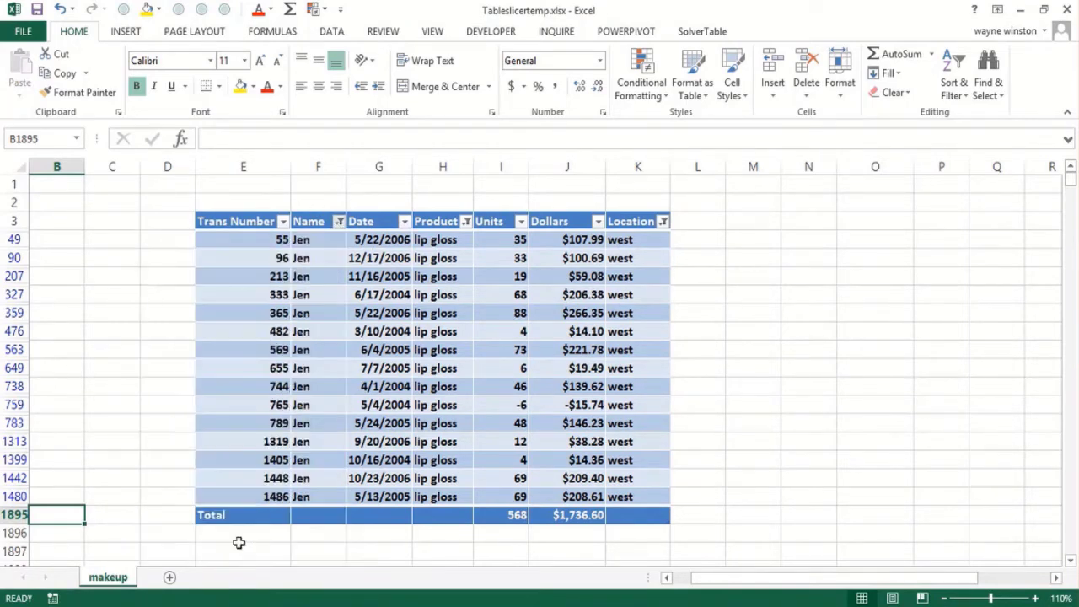
pyautogui.click(460, 221)
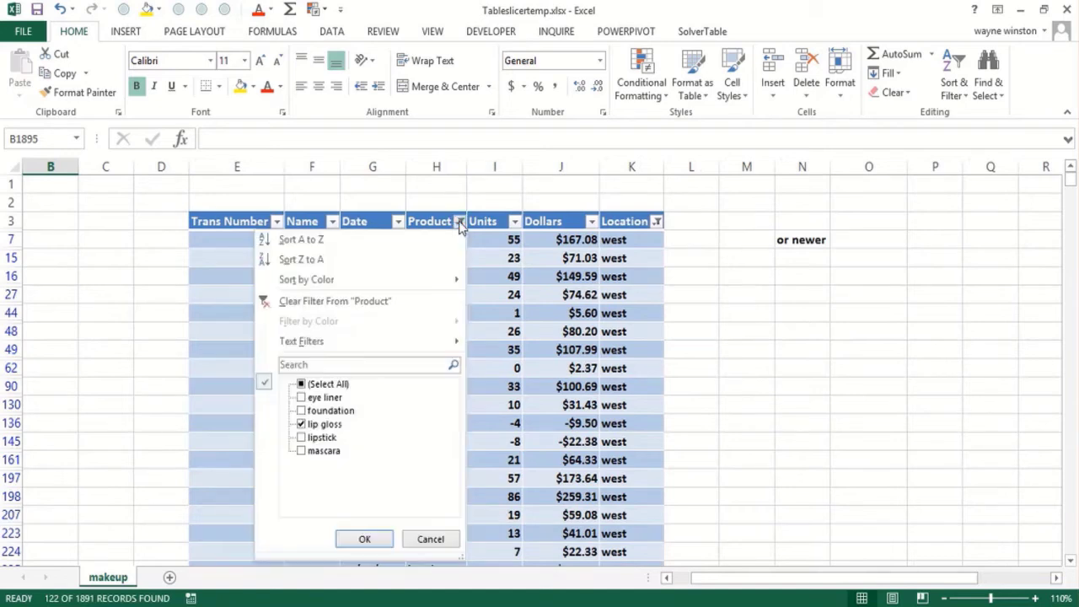
pyautogui.click(302, 384)
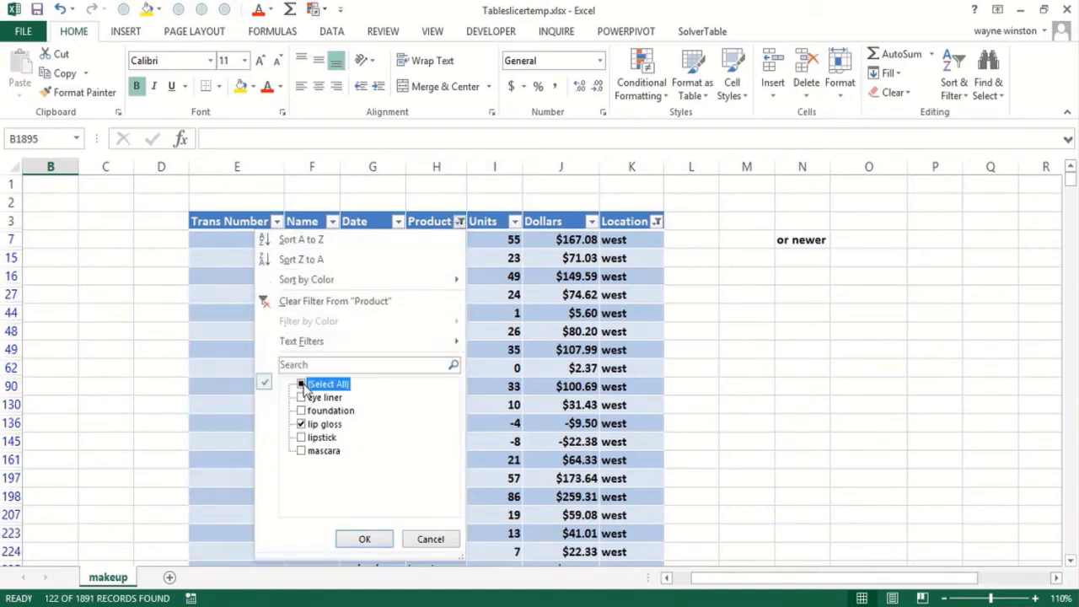
pyautogui.click(364, 538)
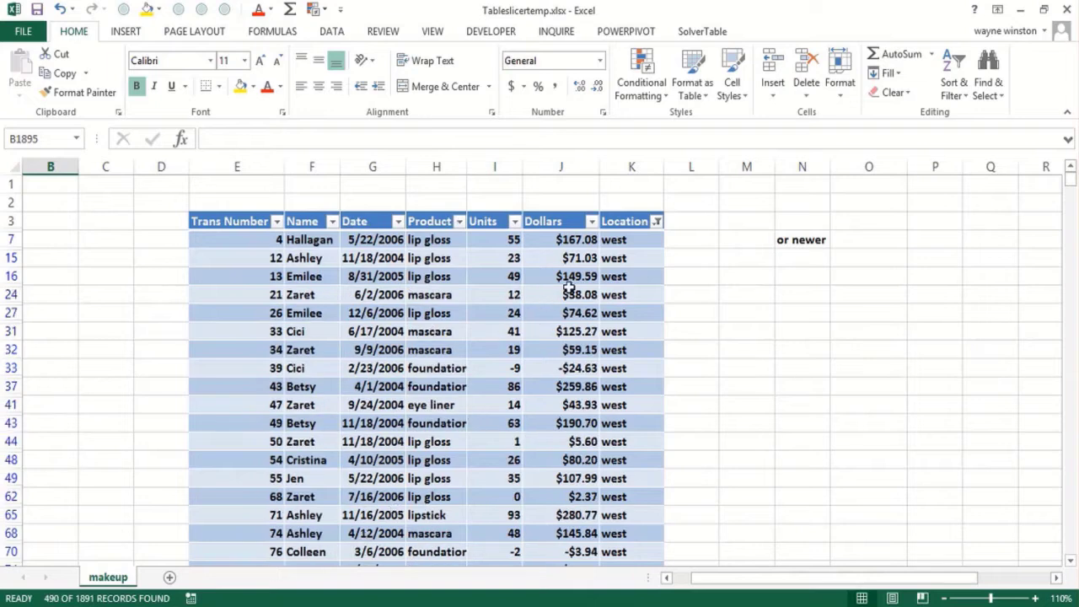
pyautogui.click(656, 221)
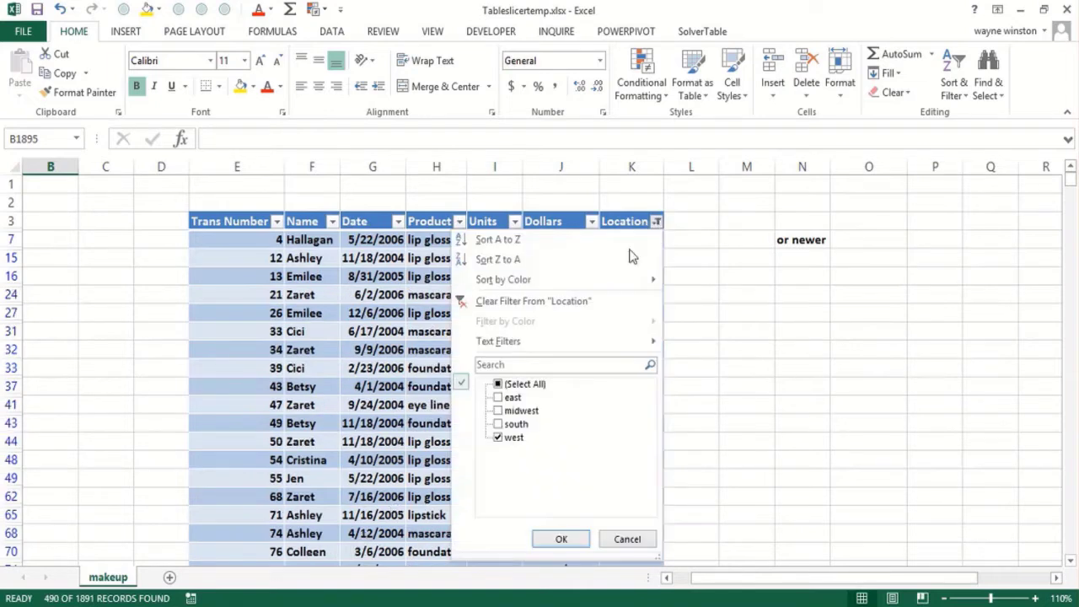
pyautogui.click(498, 384)
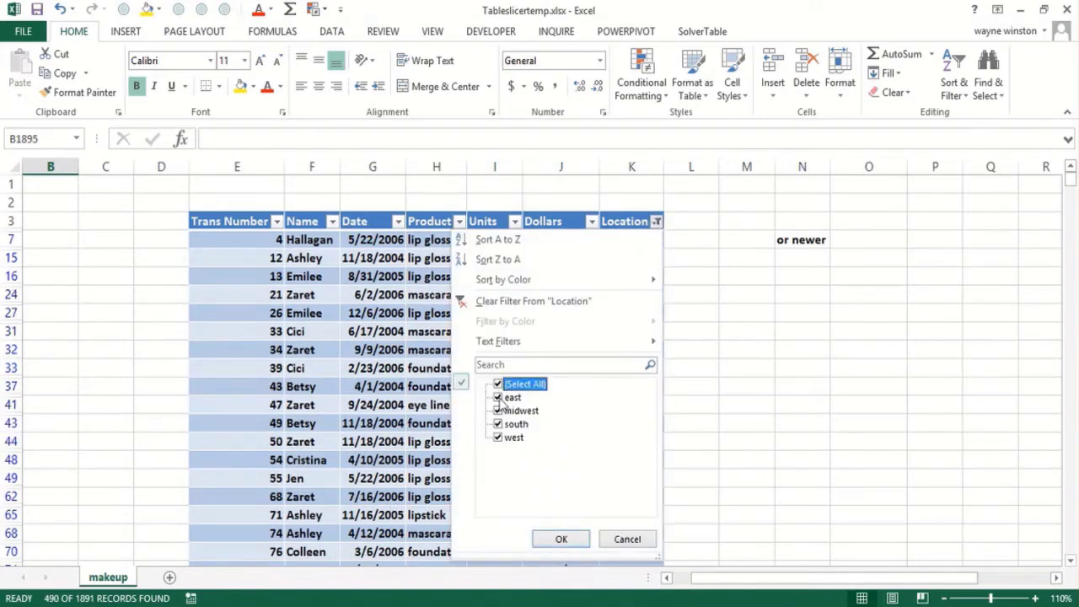
pyautogui.click(563, 539)
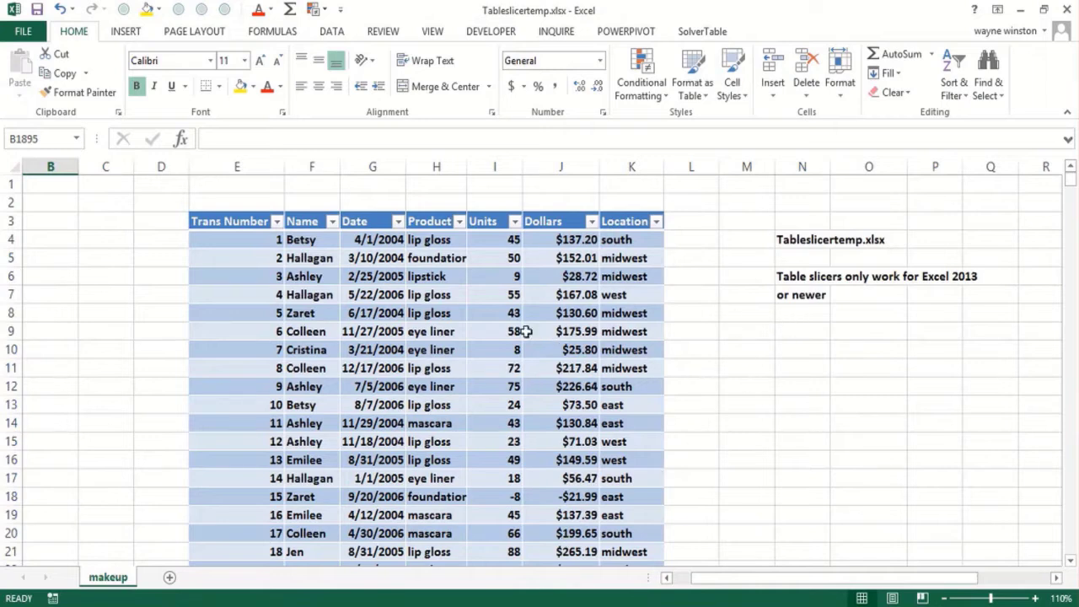
# Step: Insert slicers for the Name, Product and Location columns of the makeup table
pyautogui.click(492, 330)
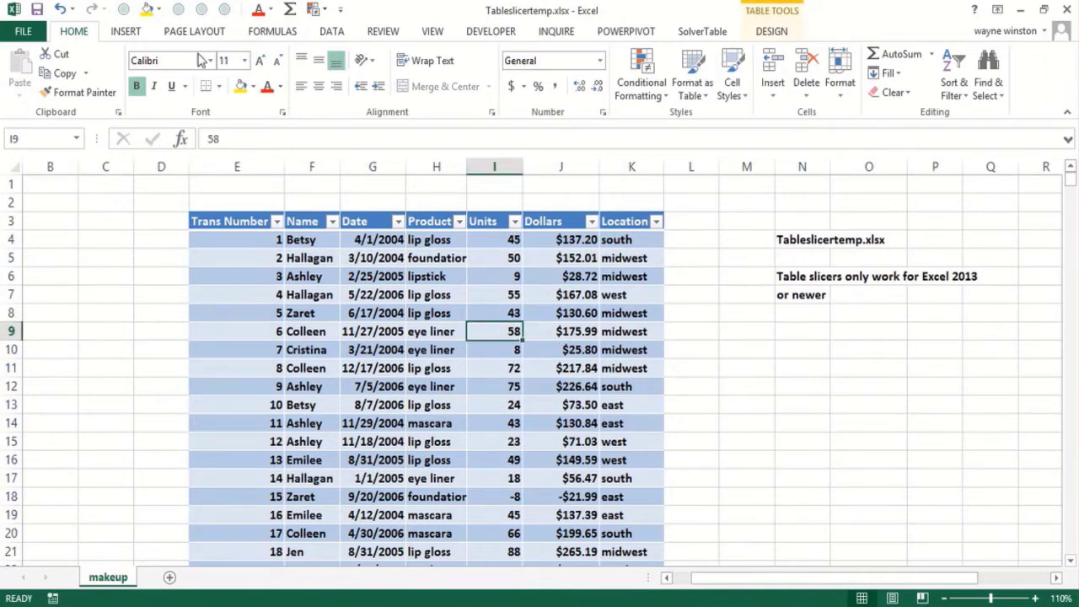
pyautogui.click(127, 32)
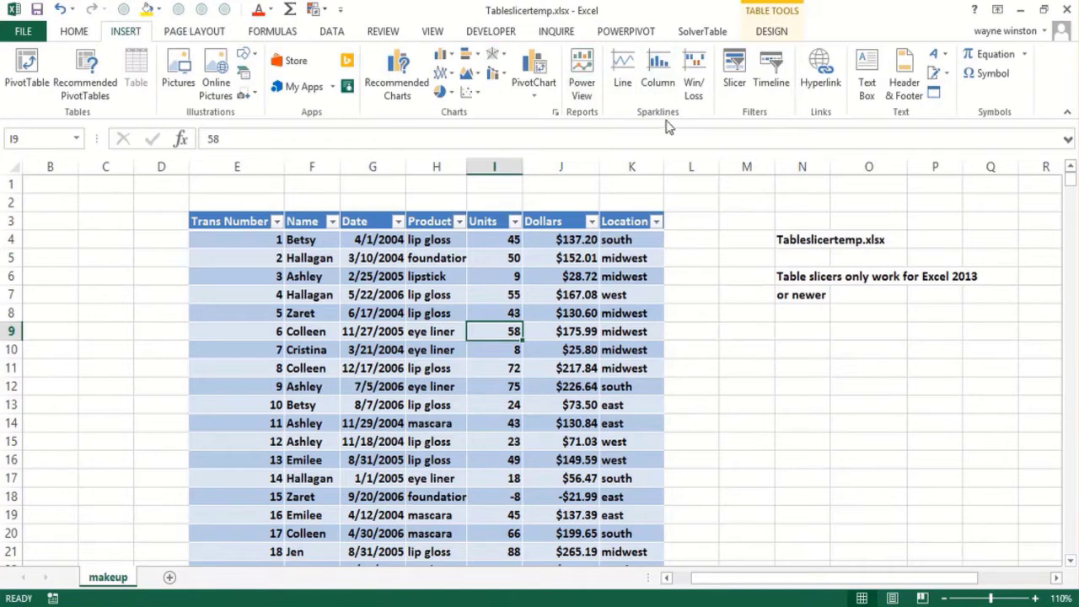
pyautogui.click(736, 89)
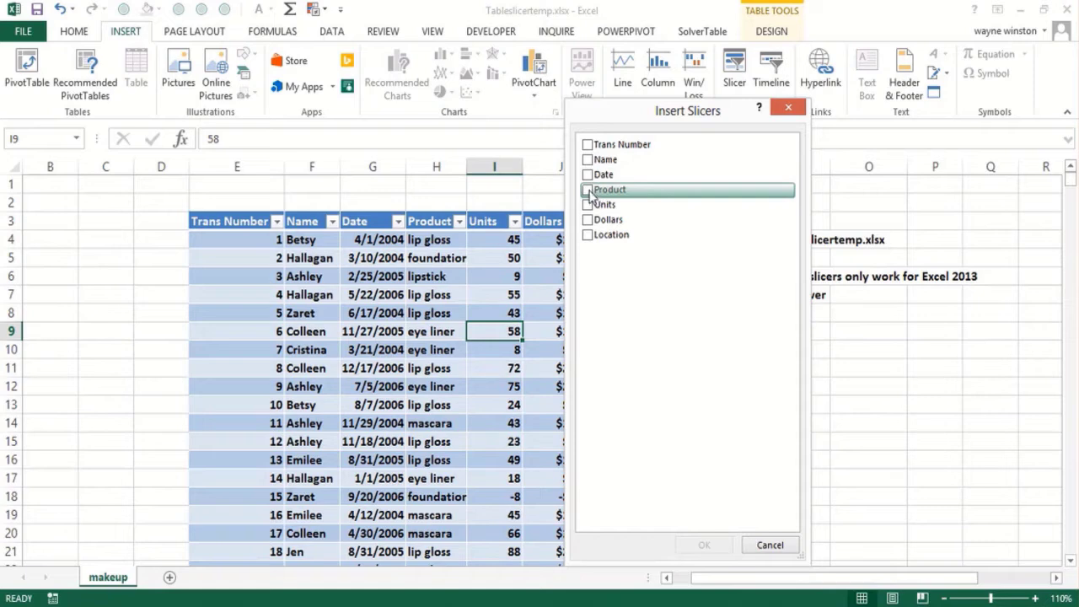
pyautogui.click(589, 192)
pyautogui.click(588, 236)
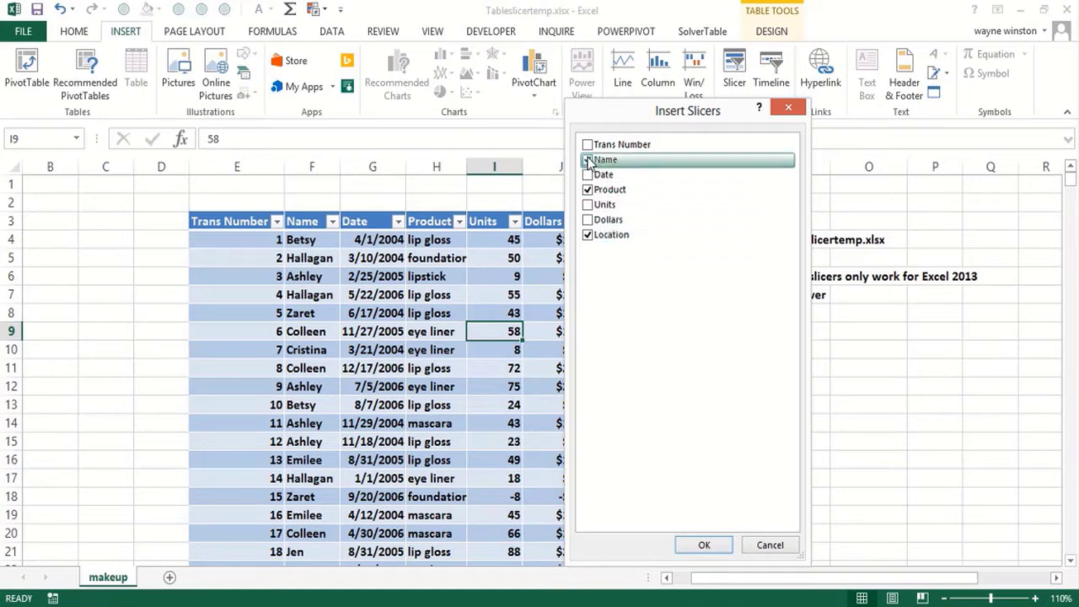
pyautogui.click(589, 160)
pyautogui.click(701, 545)
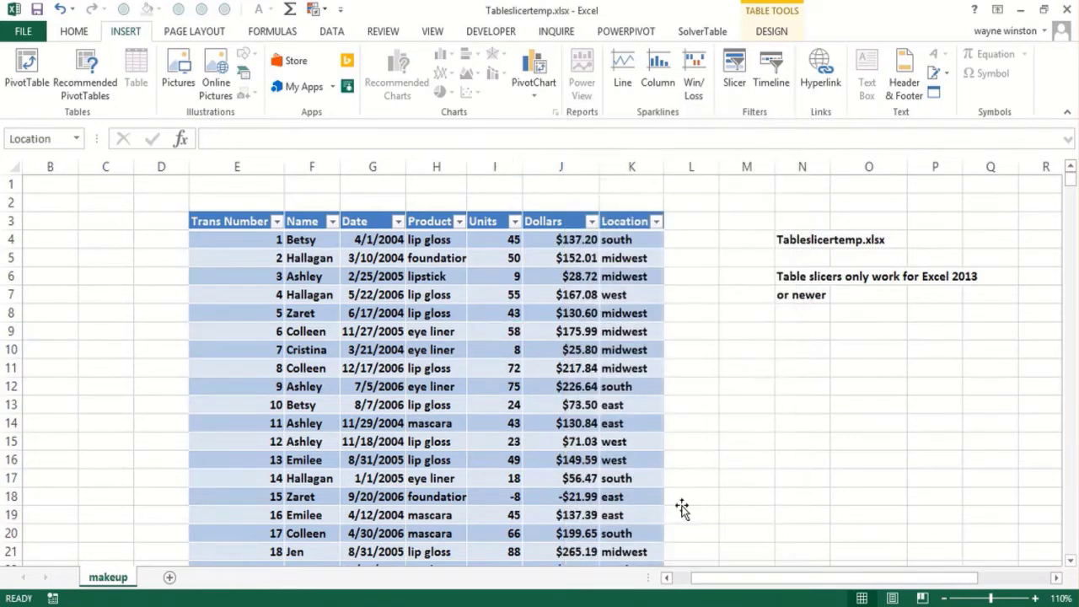
# Step: Move the Location, Product and Name slicers off the table into the empty columns beside it, with Name above the other two
pyautogui.moveTo(607, 309); pyautogui.dragTo(970, 309)
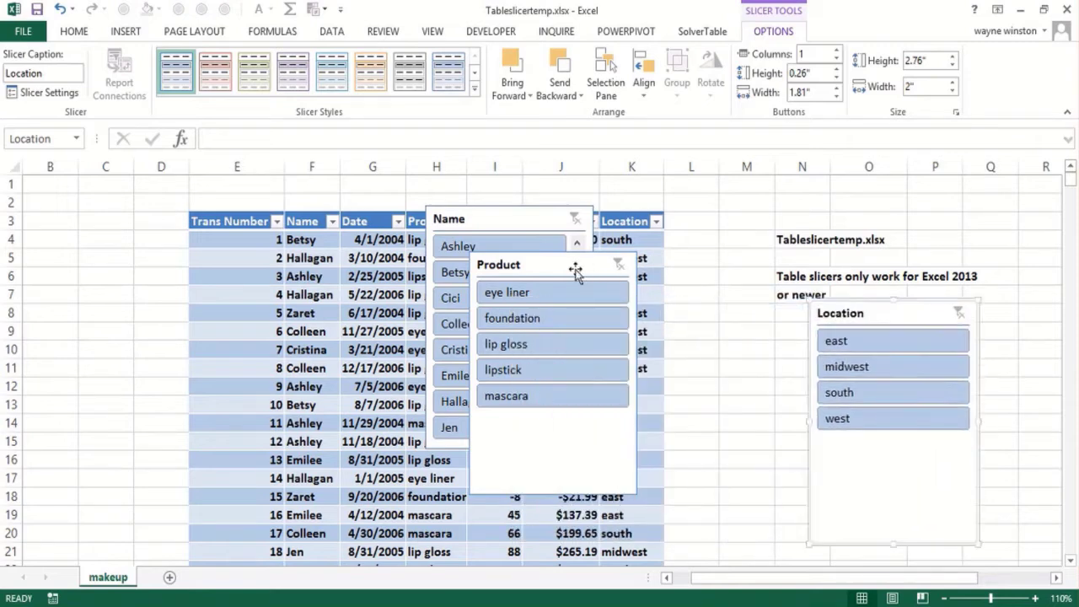
pyautogui.moveTo(576, 269); pyautogui.dragTo(780, 347)
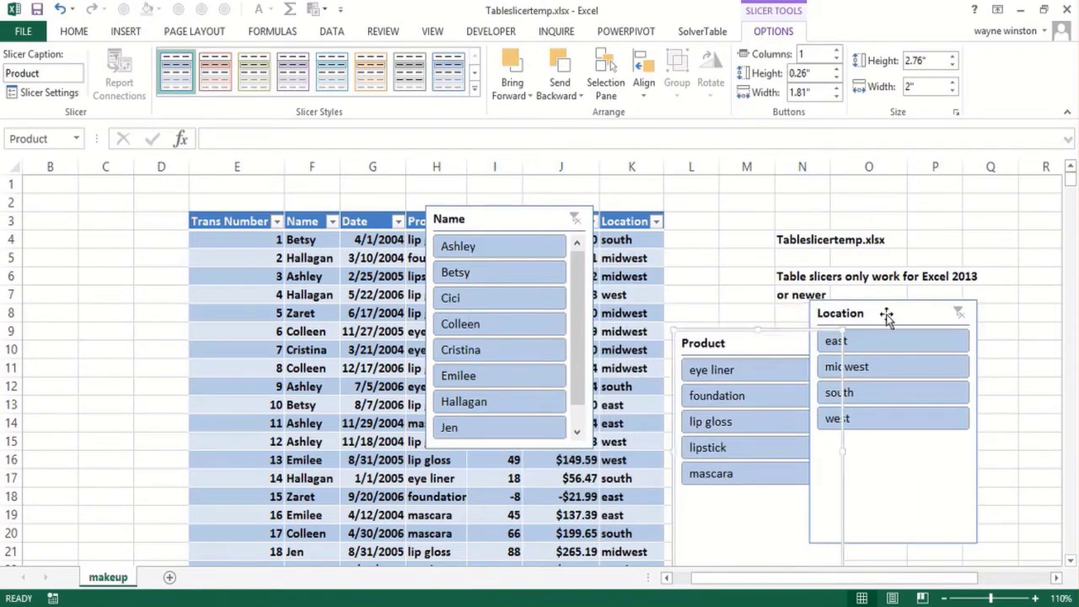
pyautogui.moveTo(887, 315); pyautogui.dragTo(971, 328)
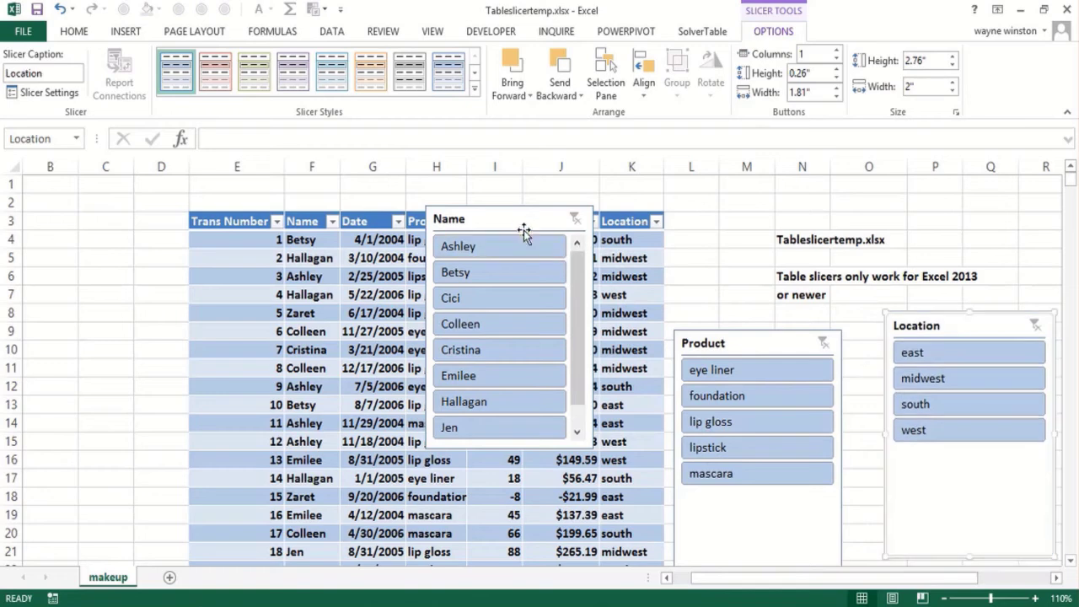
pyautogui.moveTo(524, 230); pyautogui.dragTo(842, 141)
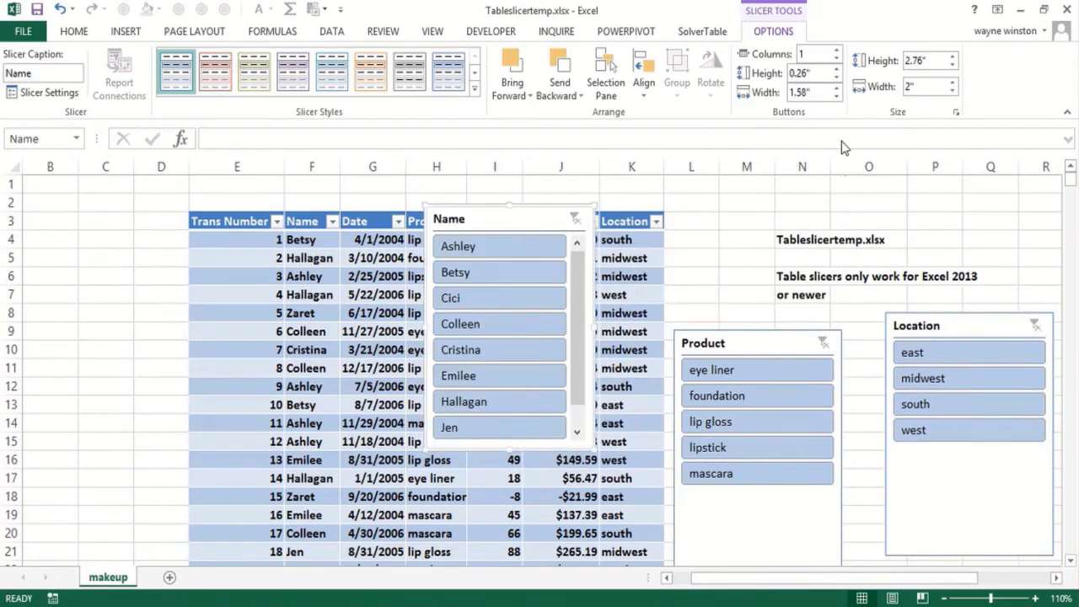
pyautogui.moveTo(527, 221); pyautogui.dragTo(814, 192)
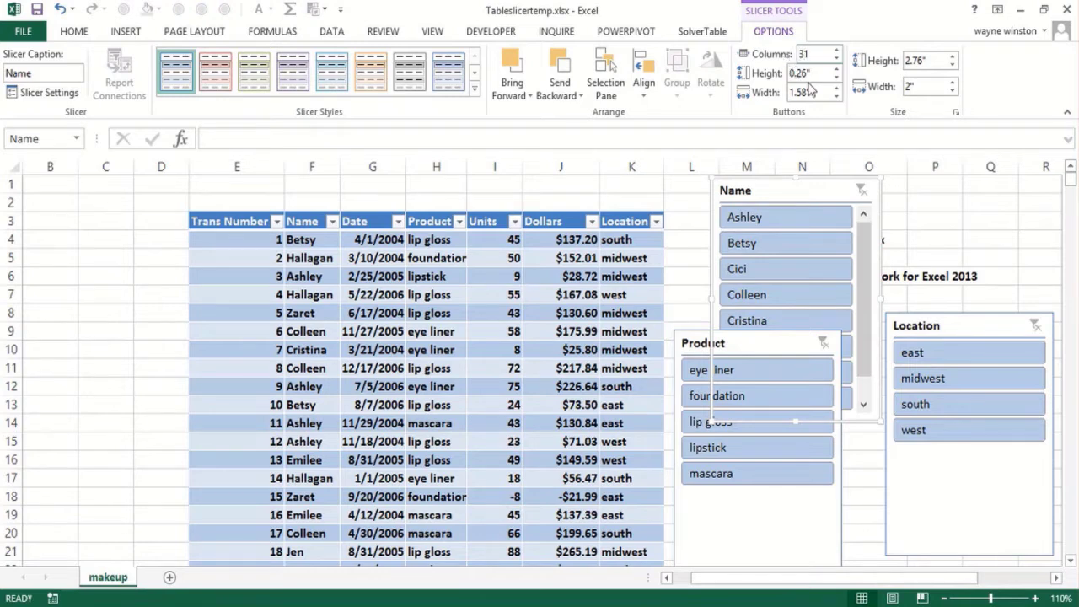
# Step: Arrange the Name slicer's buttons in 3 columns and set the slicer's height to 1"
pyautogui.write('3')
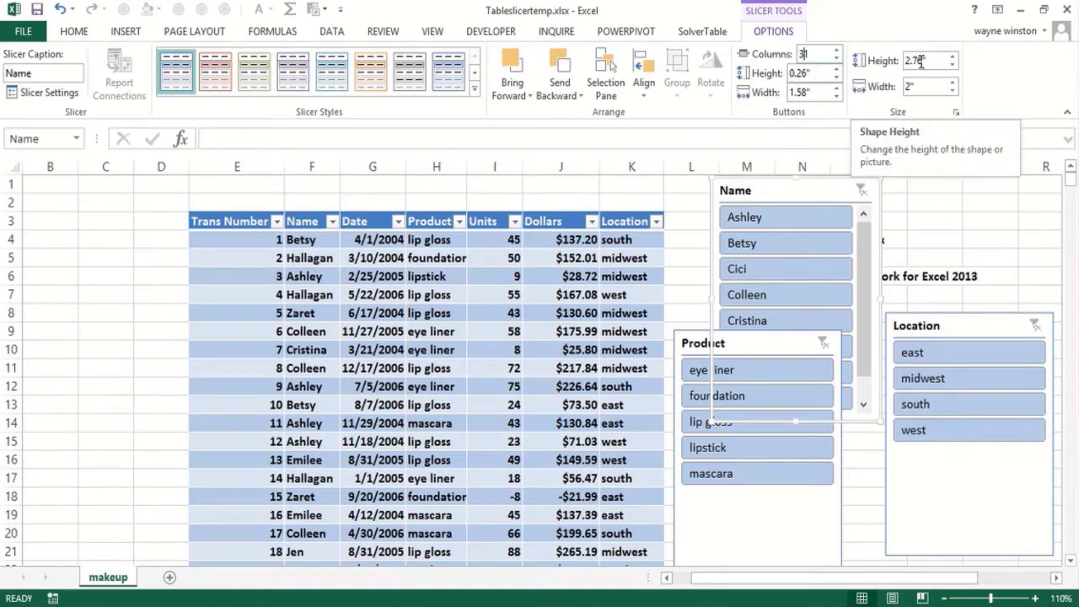
pyautogui.click(931, 217)
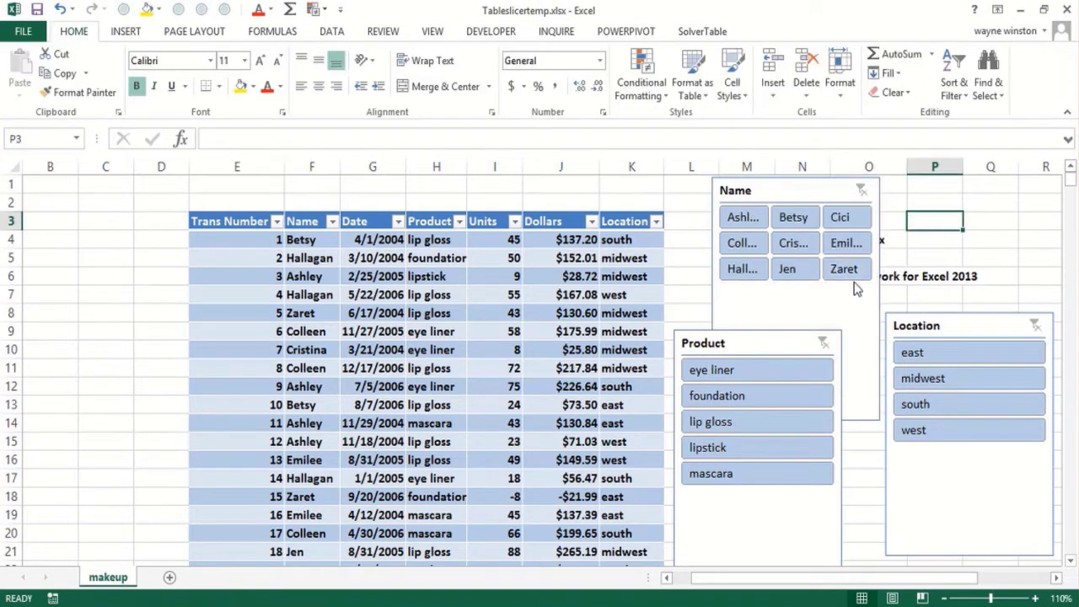
pyautogui.click(843, 314)
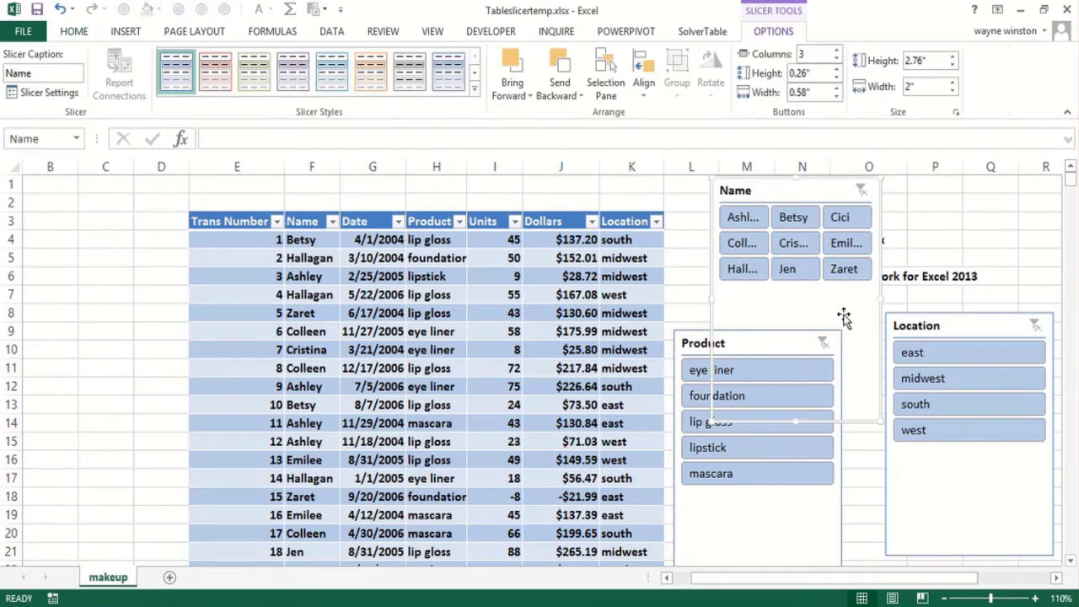
pyautogui.tripleClick(929, 59)
pyautogui.write('1')
pyautogui.press('Return')
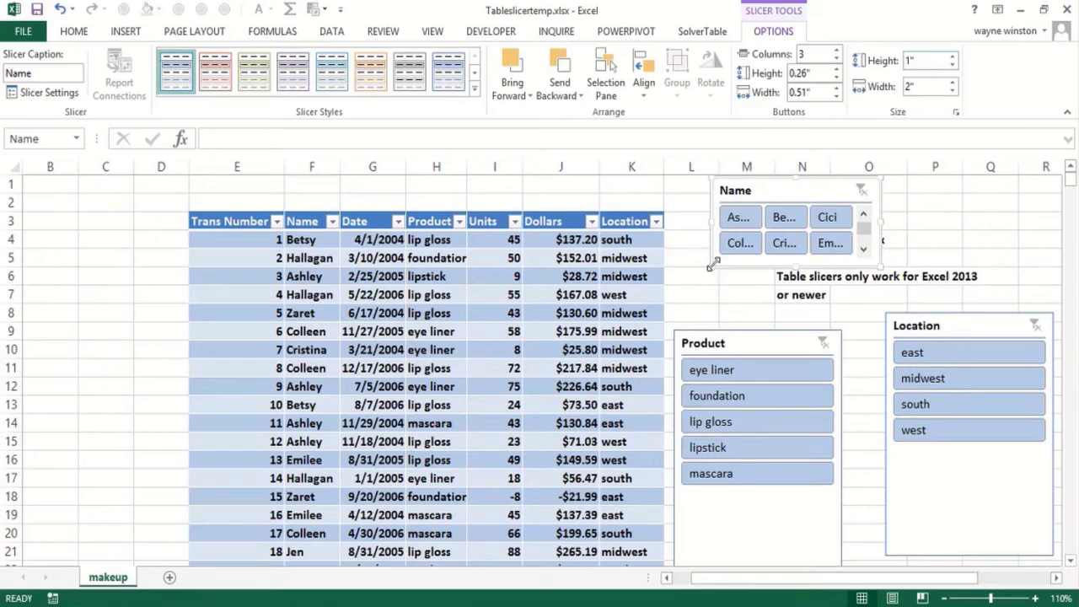
# Step: Enlarge the Name slicer to about 2.85" wide and 1.05" high so the names fit on its buttons
pyautogui.click(755, 273)
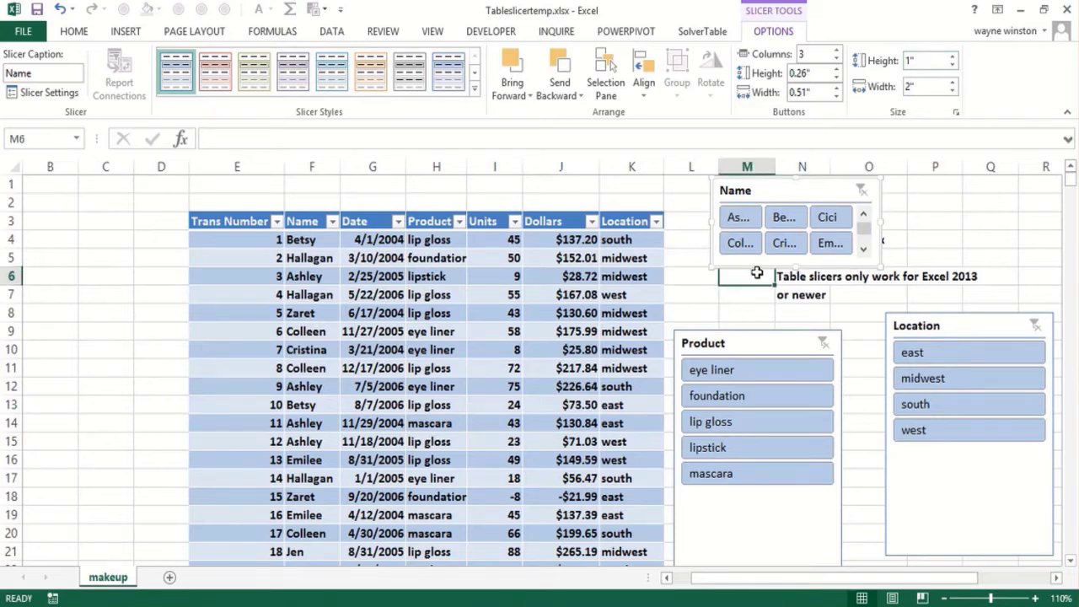
pyautogui.click(877, 267)
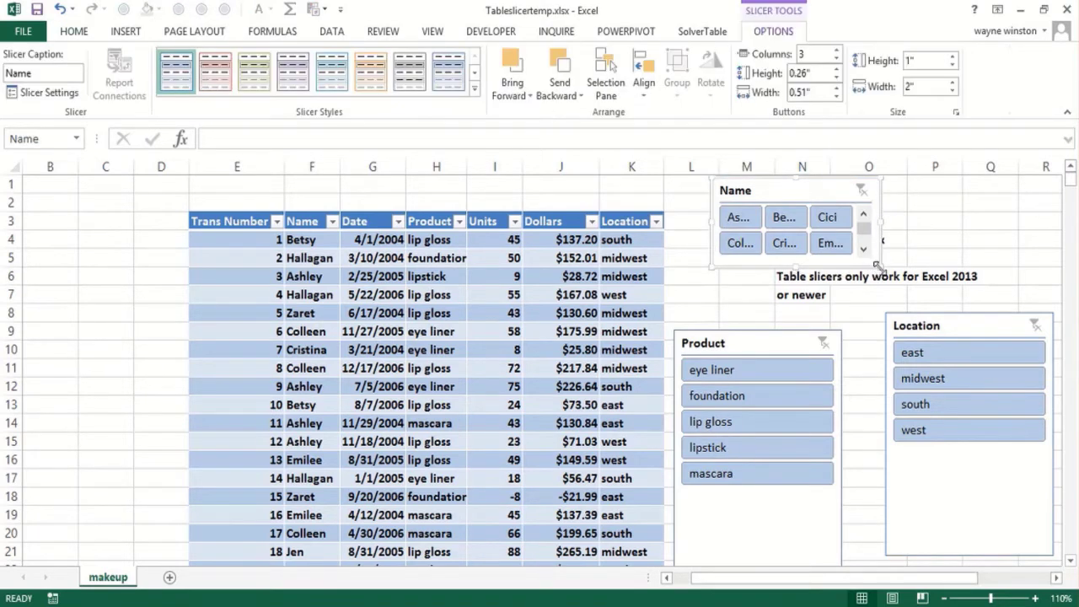
pyautogui.moveTo(877, 266); pyautogui.dragTo(949, 269)
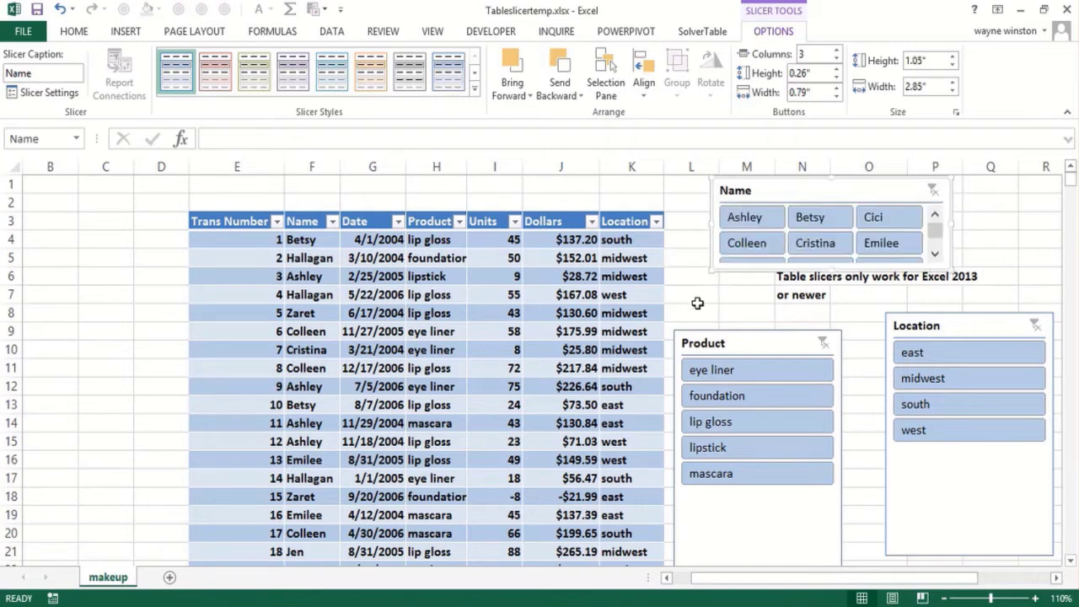
pyautogui.click(739, 295)
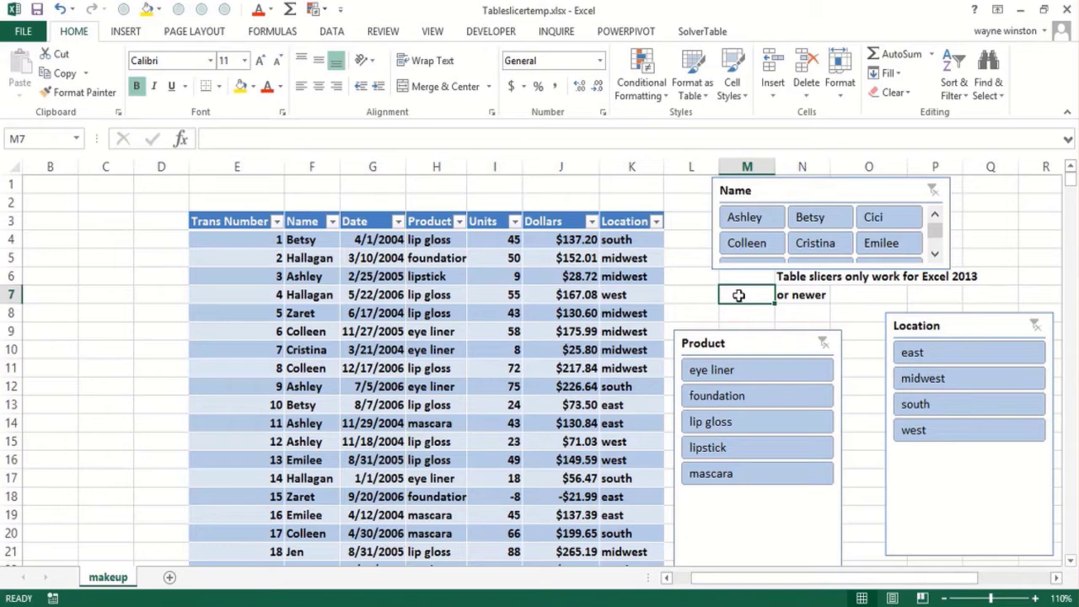
# Step: Check the remaining names in the Name slicer and make the slicer slightly taller
pyautogui.click(935, 255)
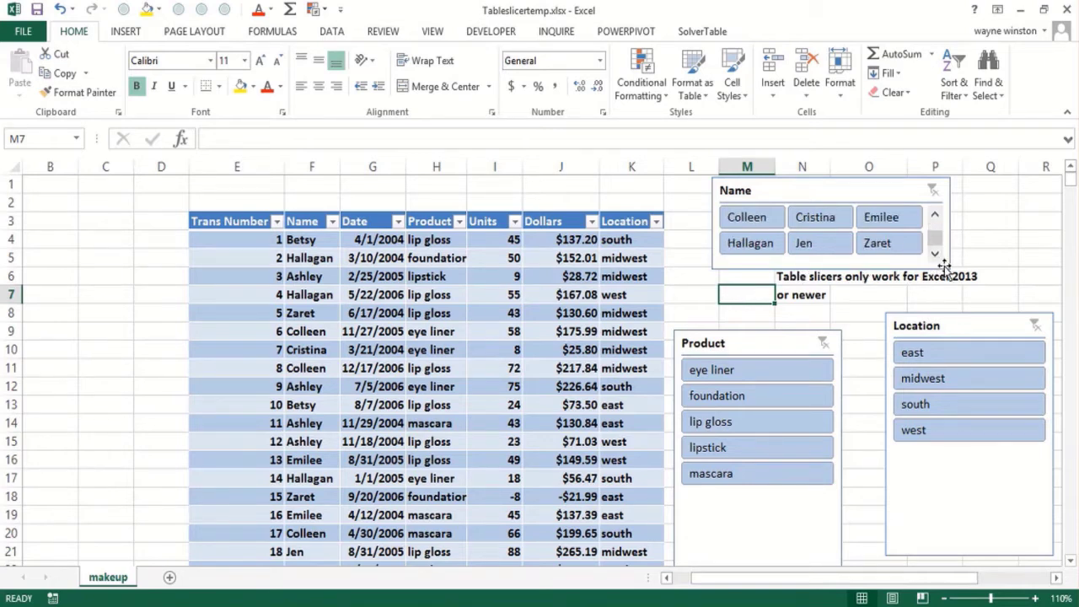
pyautogui.click(947, 269)
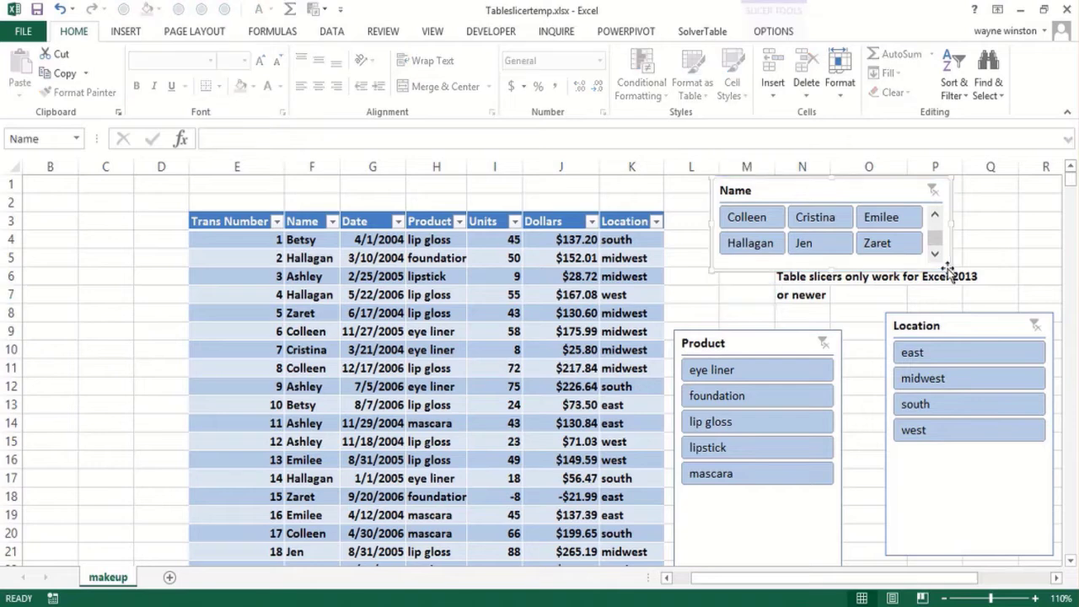
pyautogui.moveTo(951, 278); pyautogui.dragTo(948, 288)
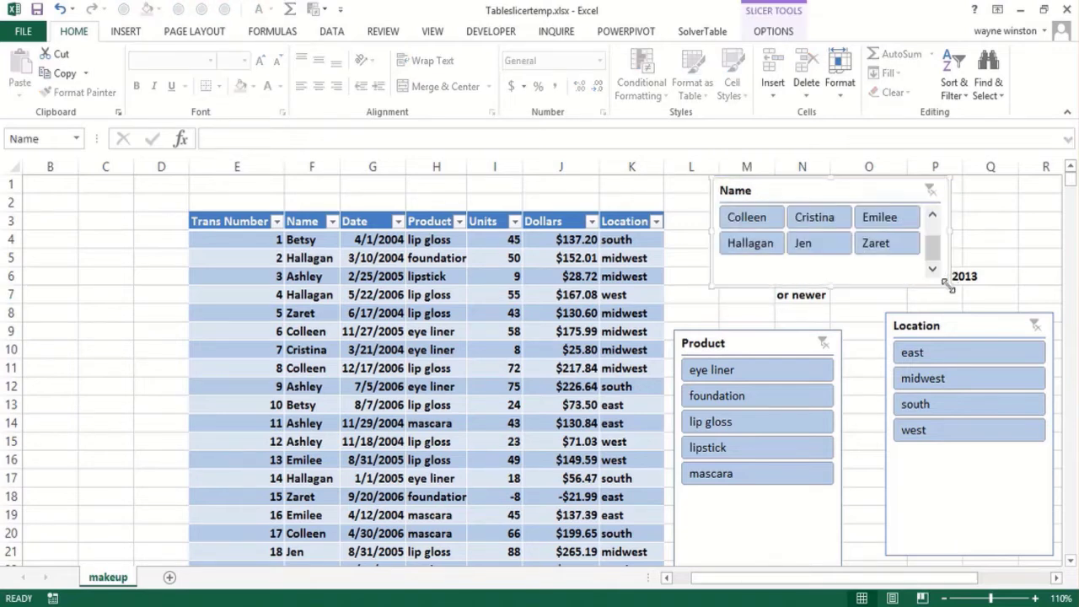
pyautogui.click(732, 297)
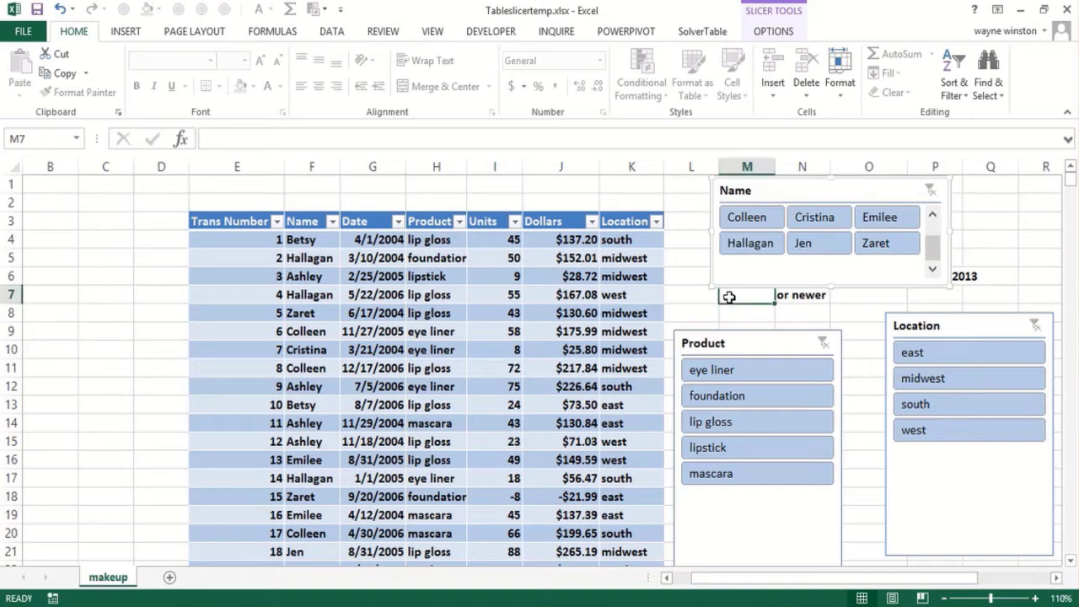
# Step: Filter the table with the slicers to the products eye liner and lip gloss and the location west
pyautogui.click(743, 376)
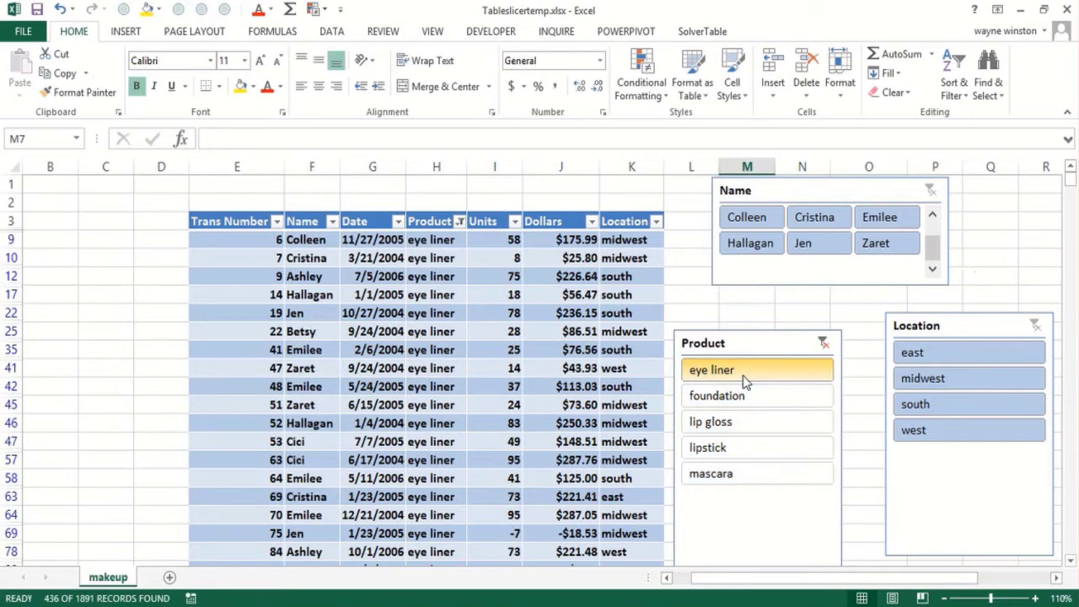
pyautogui.keyDown('ctrl'); pyautogui.click(759, 423); pyautogui.keyUp('ctrl')
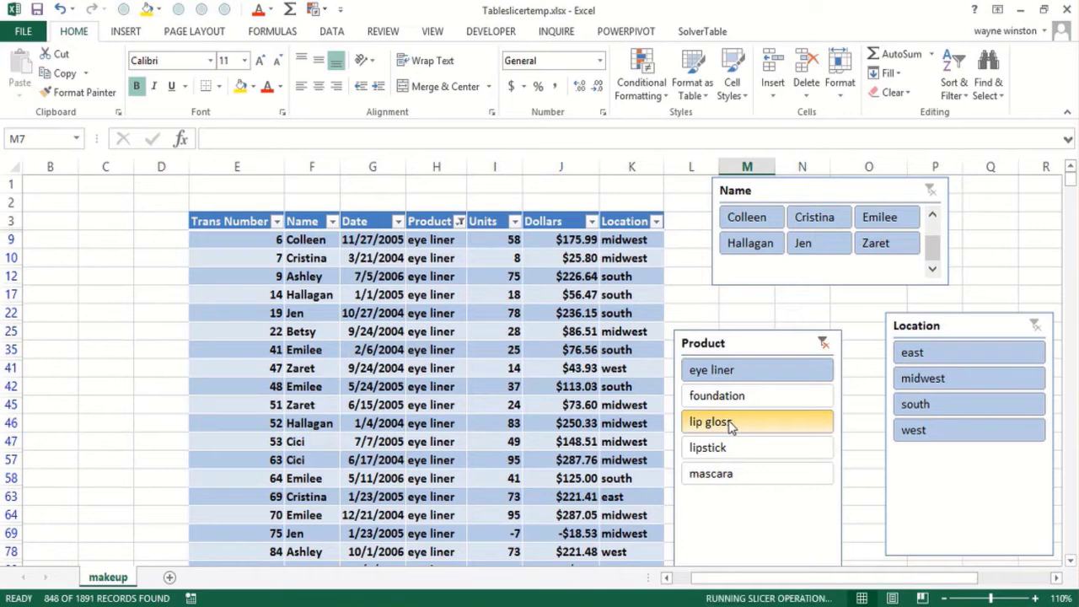
pyautogui.click(909, 433)
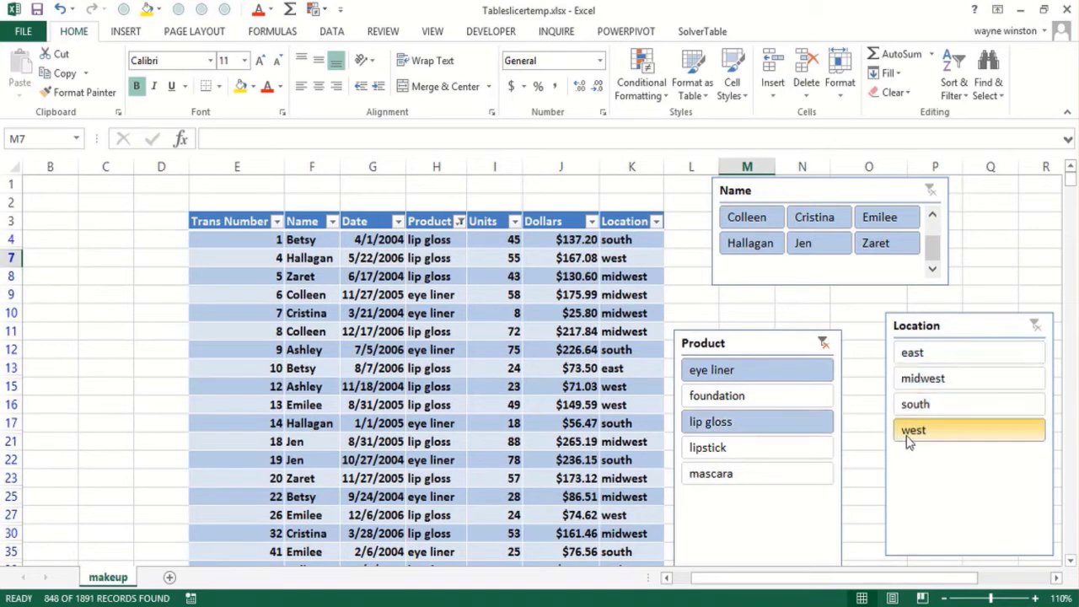
# Step: Narrow the table to two salespeople with the Name slicer and look through the filtered rows
pyautogui.click(809, 245)
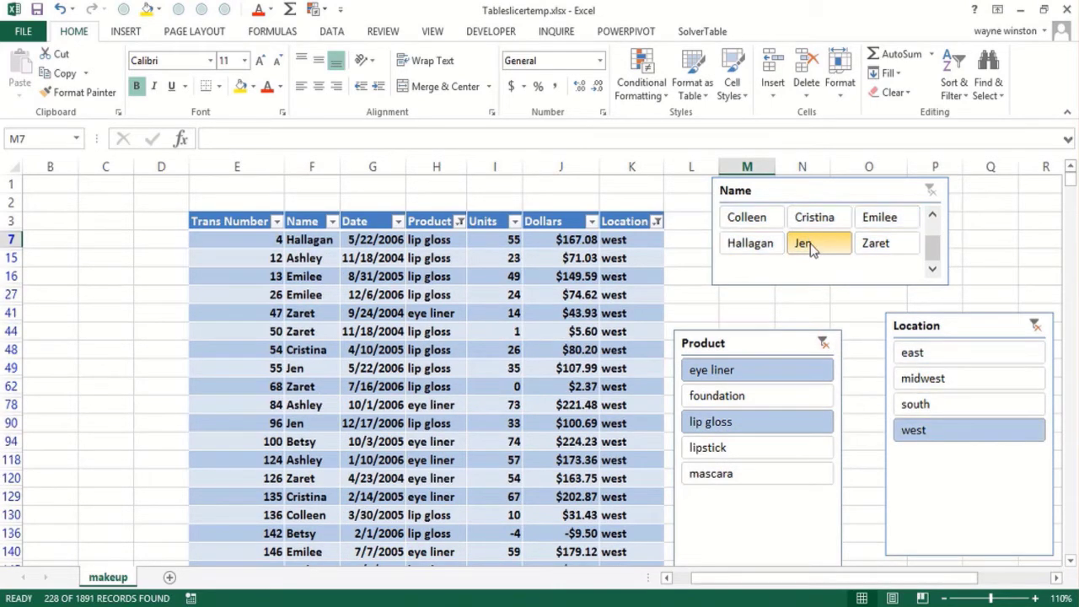
pyautogui.keyDown('ctrl'); pyautogui.click(812, 221); pyautogui.keyUp('ctrl')
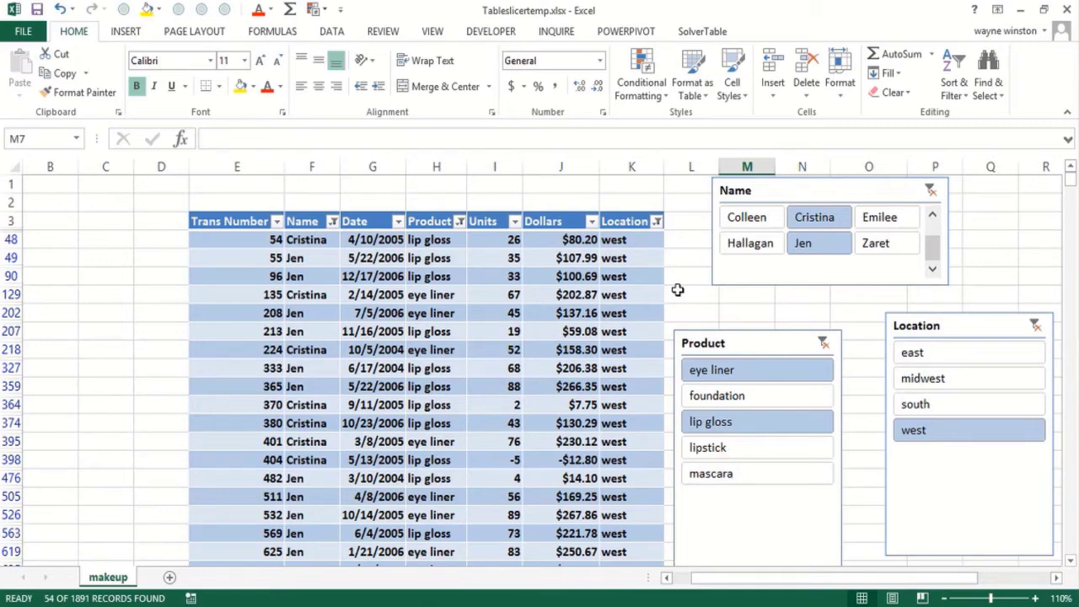
pyautogui.press('pagedown')
pyautogui.press('pagedown')
pyautogui.press('pageup')
pyautogui.press('pageup')
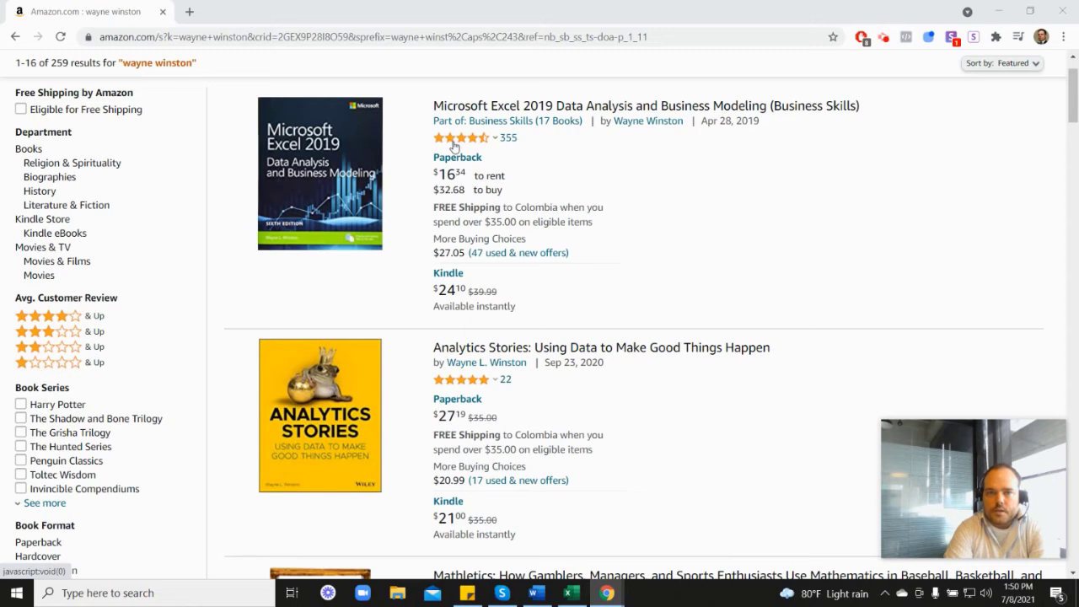
# Step: Look through the author's books in the Amazon search results, including Marketing Analytics and Analytics Stories
pyautogui.moveTo(462, 145)
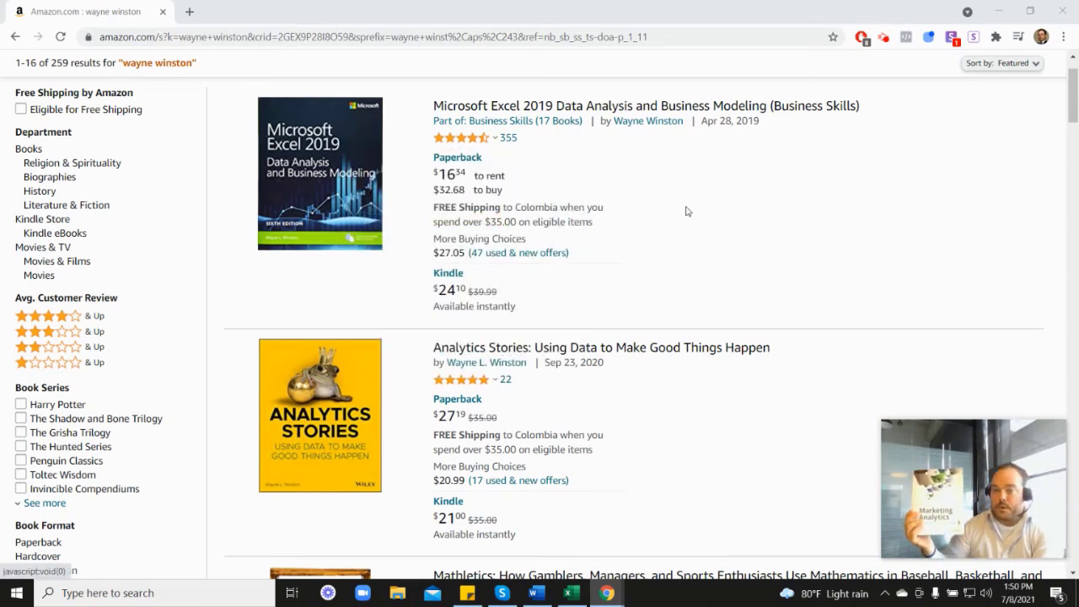
pyautogui.scroll(-7, 687, 211)
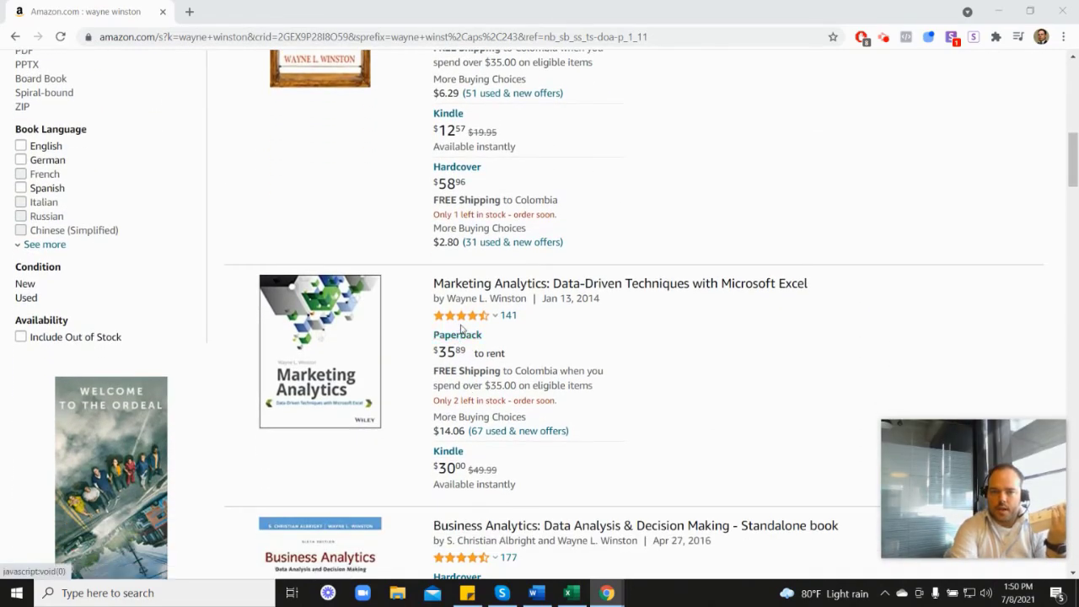
pyautogui.scroll(3, 627, 318)
pyautogui.scroll(2, 627, 321)
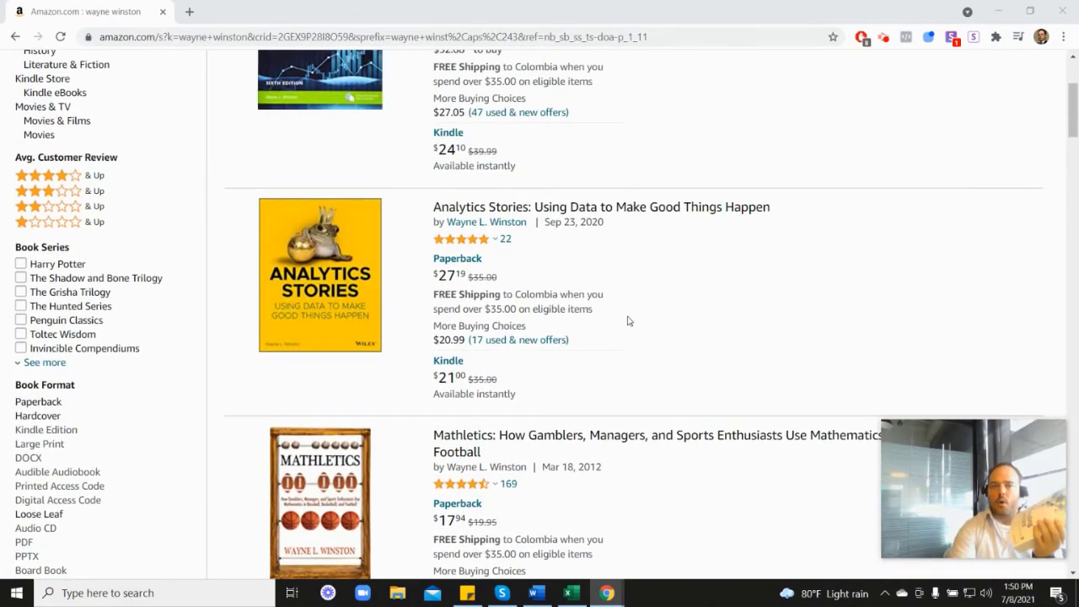